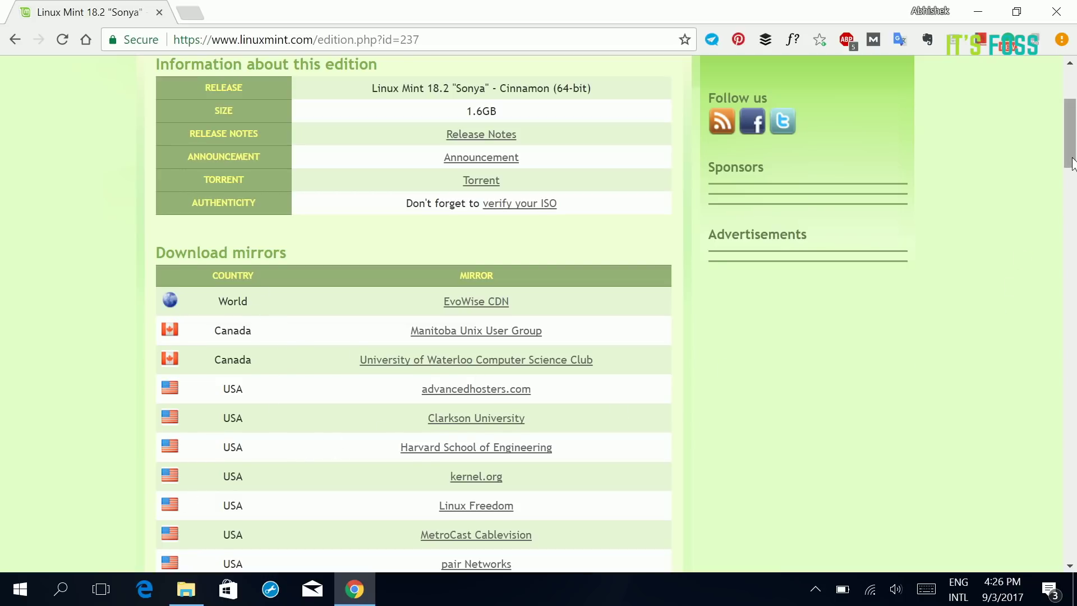
Start the 1.6 GB Linux Mint 18.2 Cinnamon 64-bit ISO download from the French Crifo.org mirror
drag(1073, 144, 1073, 261)
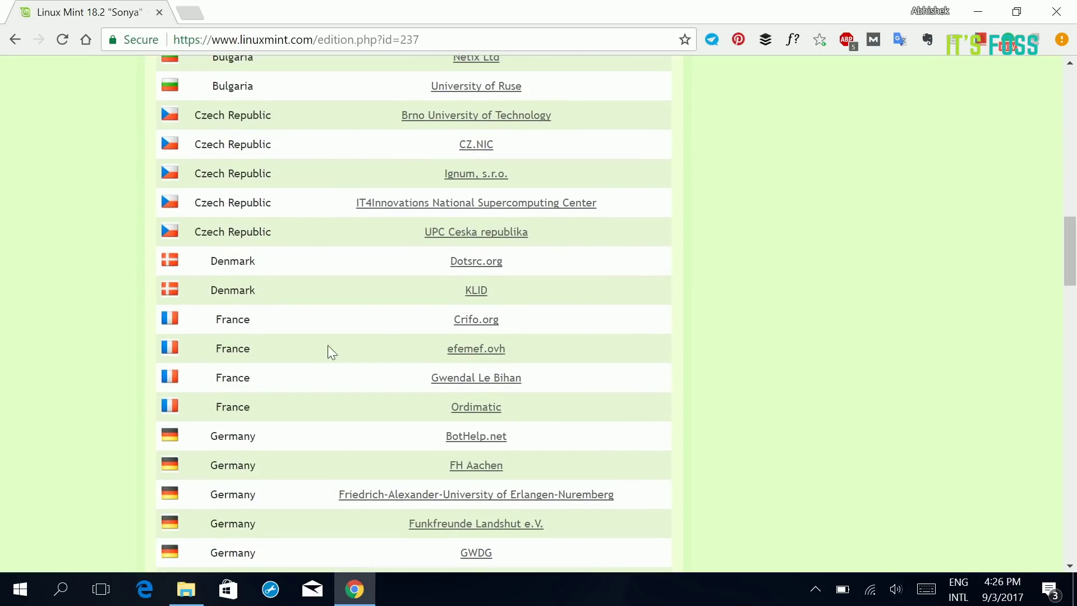
click(481, 321)
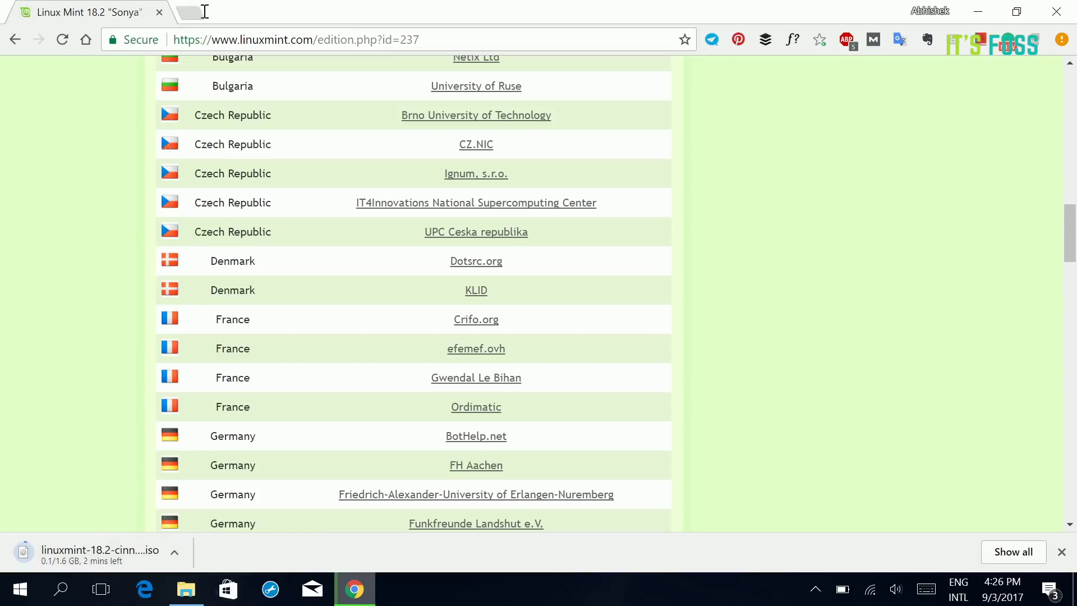
click(188, 14)
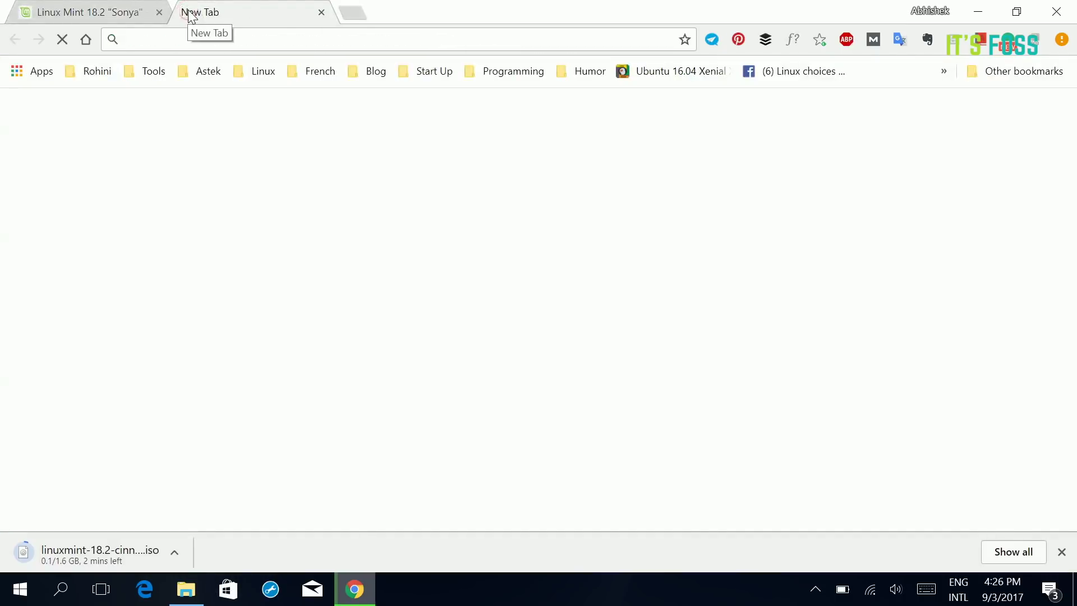
Search for 'universal usb install' and open the pendrivelinux Universal USB Installer page
text(universal)
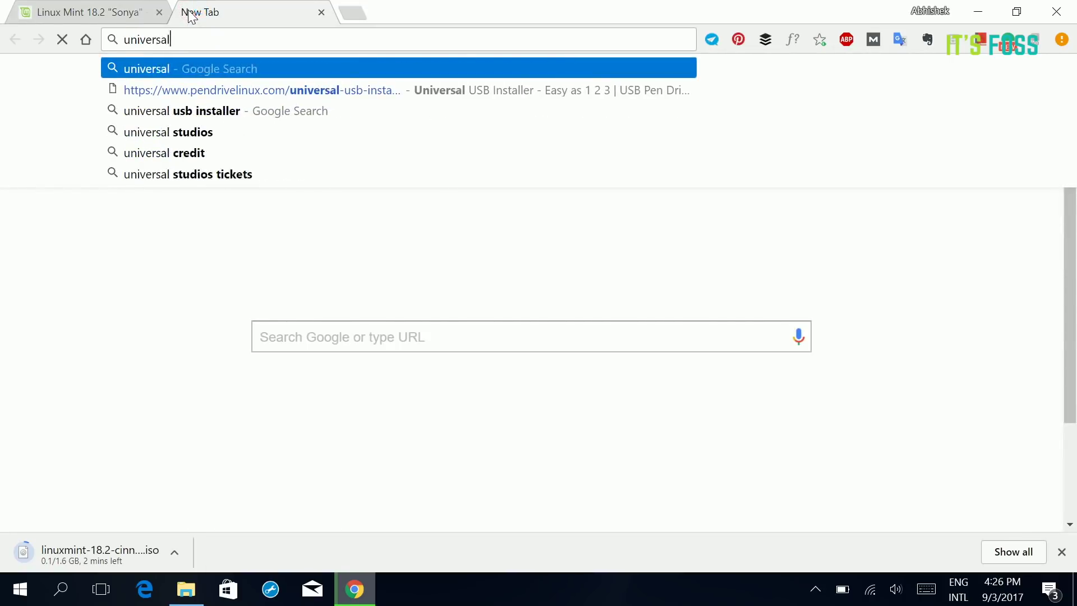
text( usb inst)
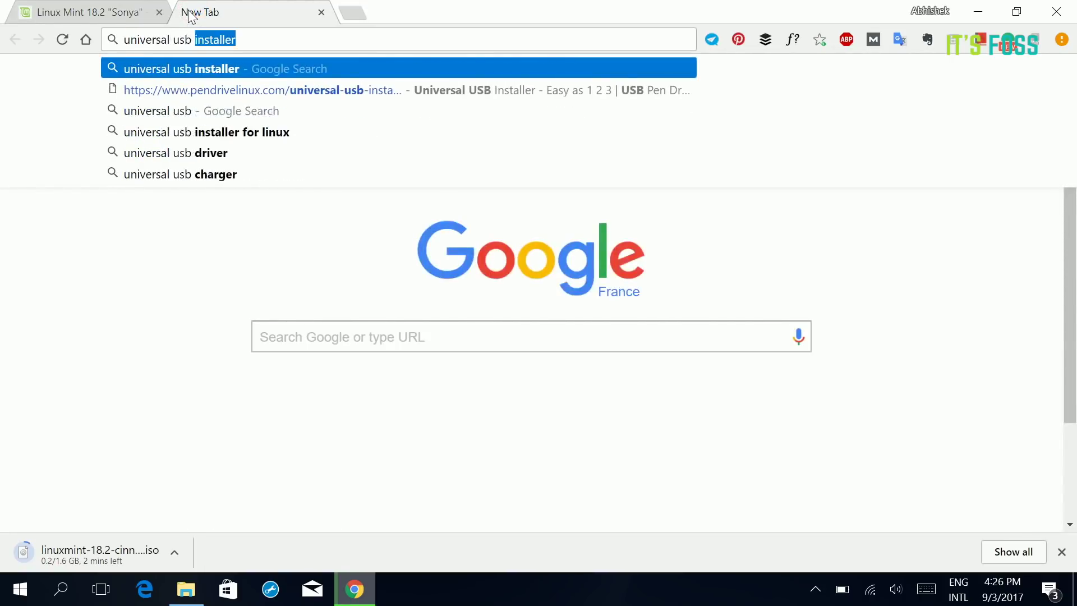
text(all)
key(Return)
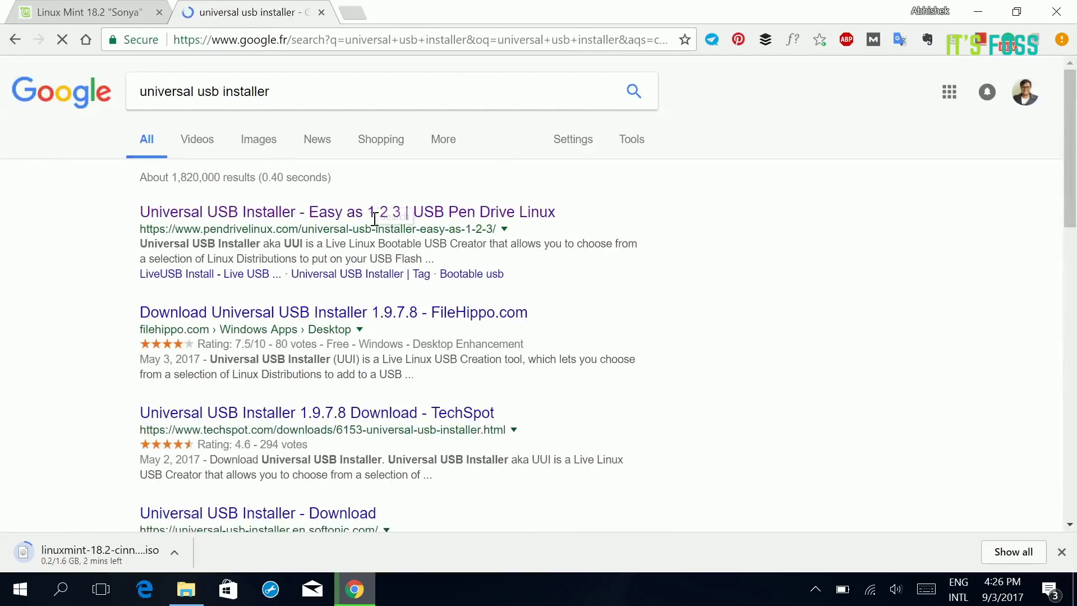
click(318, 212)
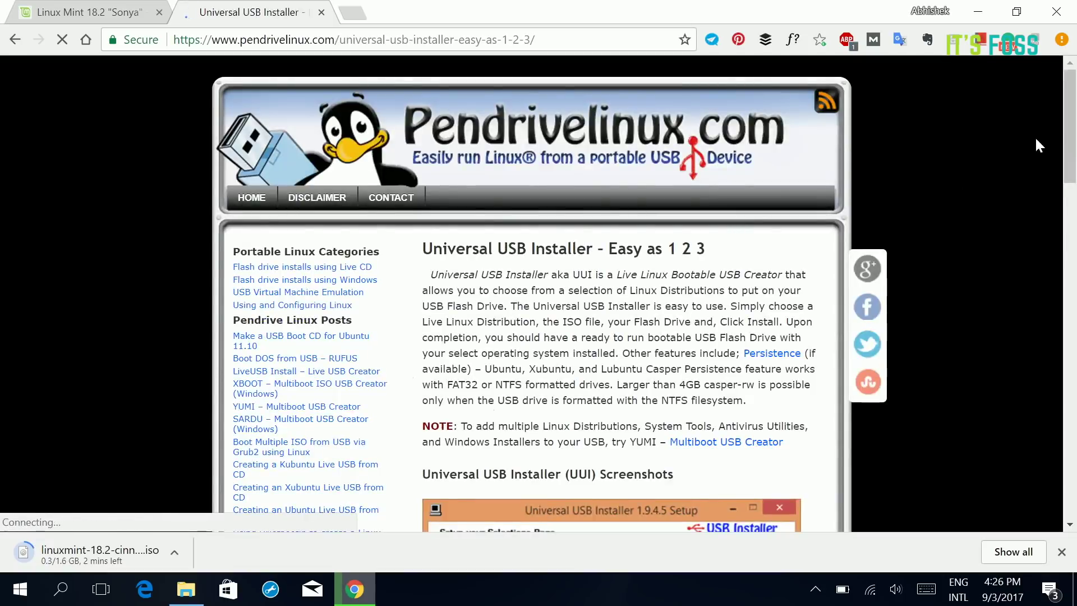
Download Universal-USB-Installer-1.9.7.8.exe and minimize Chrome to reveal the desktop
scroll(1074, 147, down, 1)
drag(1074, 147, 1075, 369)
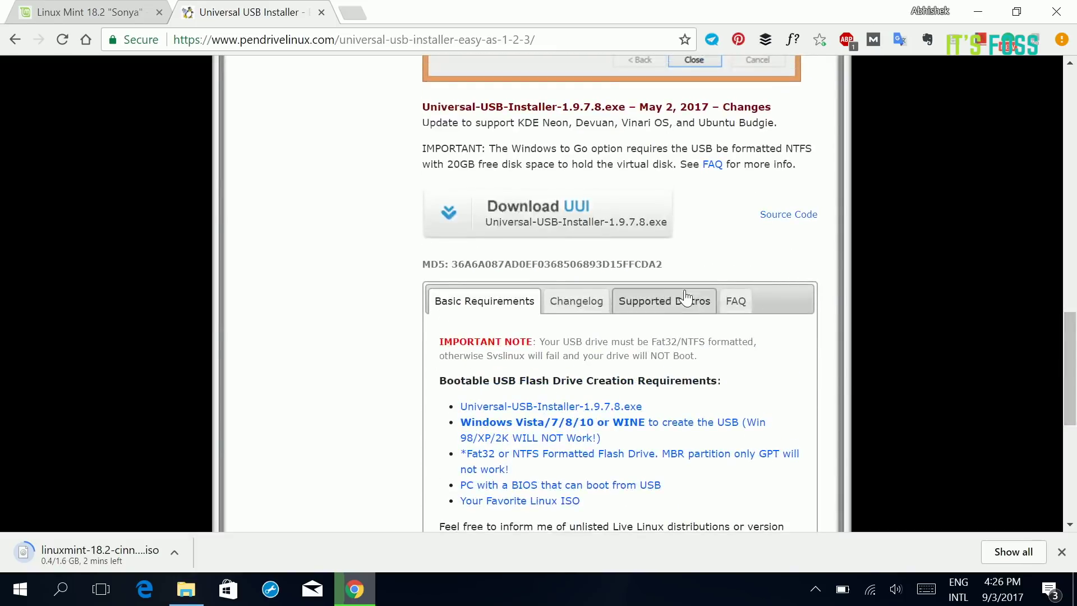
click(575, 215)
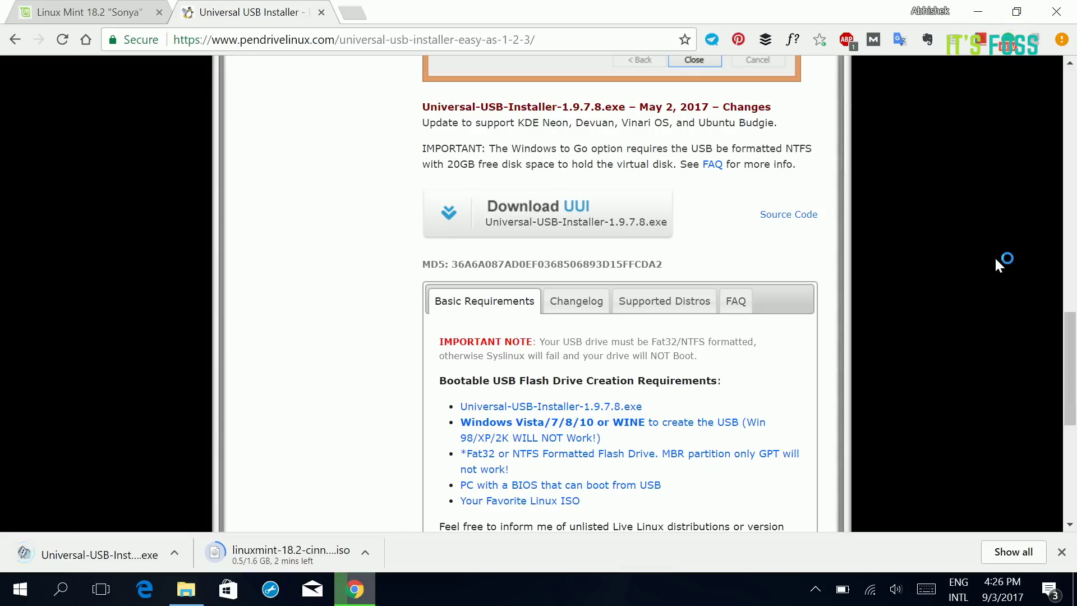
click(987, 14)
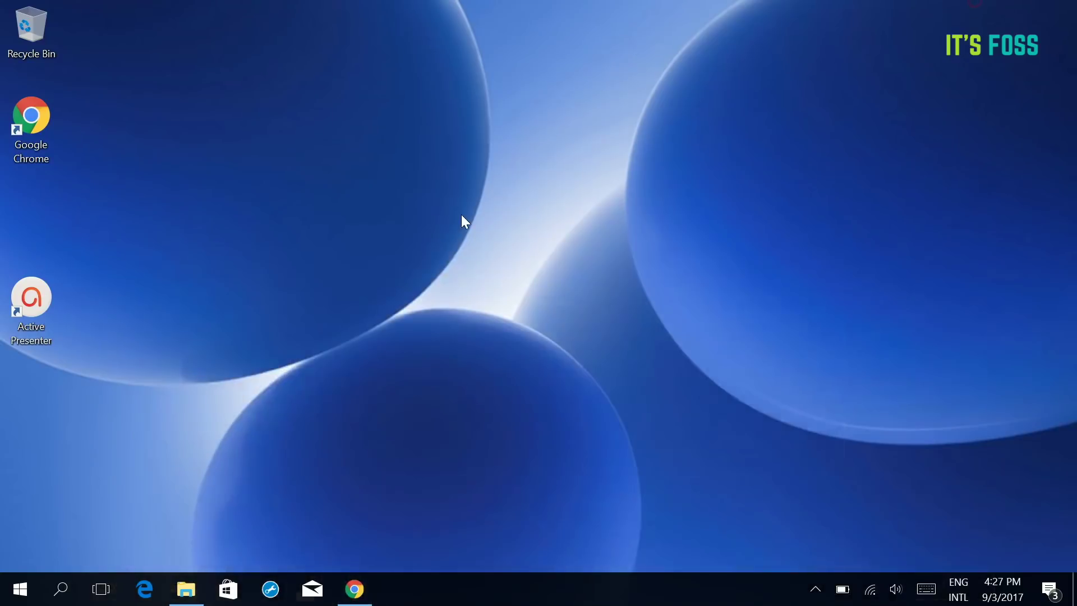
Run Universal-USB-Installer-1.9.7.8 from the Downloads folder and accept its license agreement
click(187, 589)
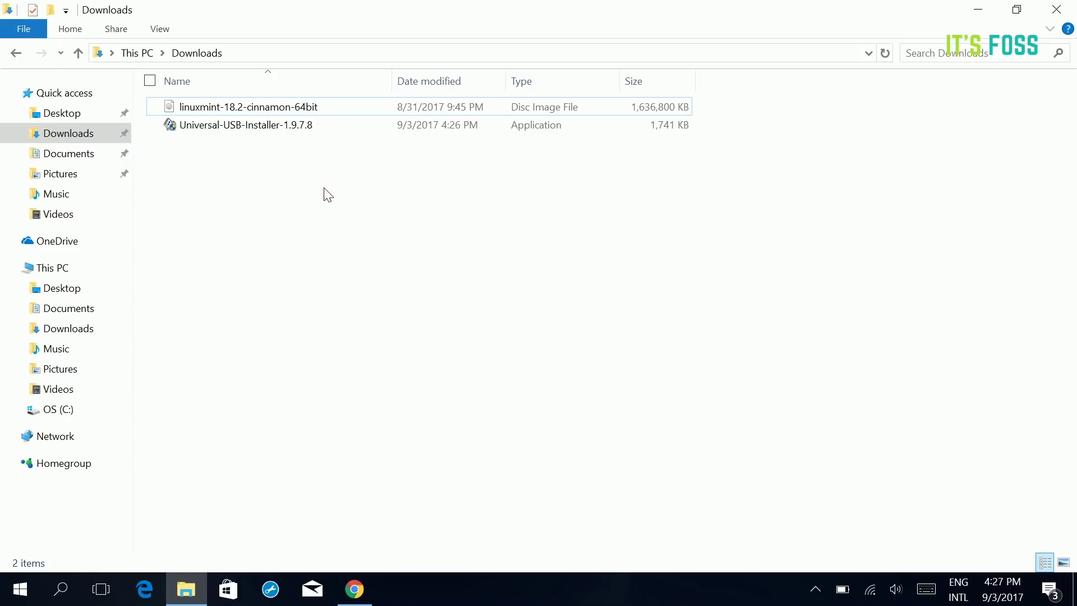
click(243, 126)
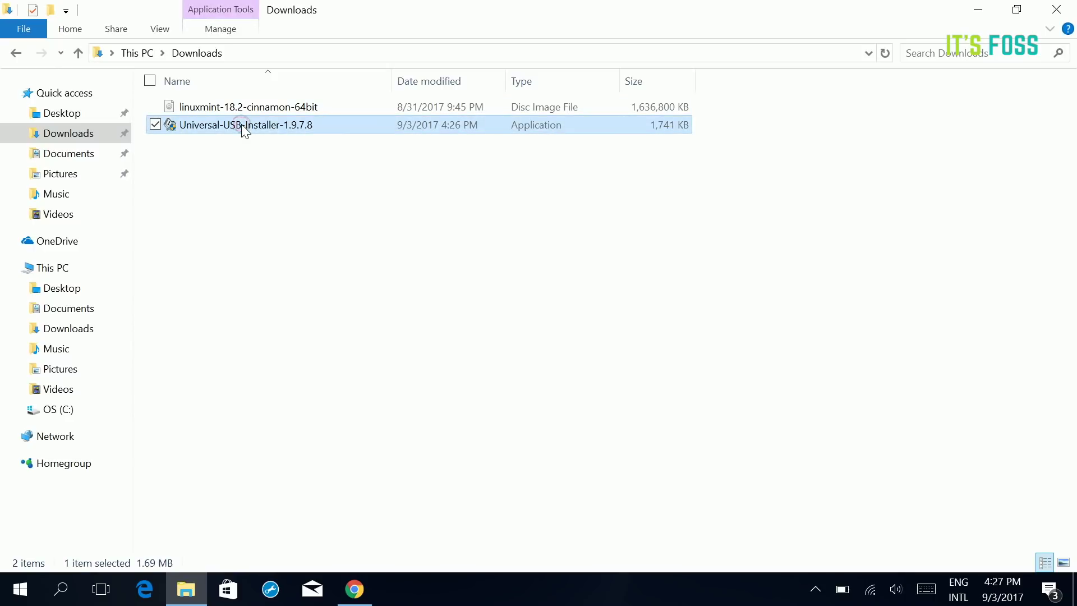
double_click(243, 126)
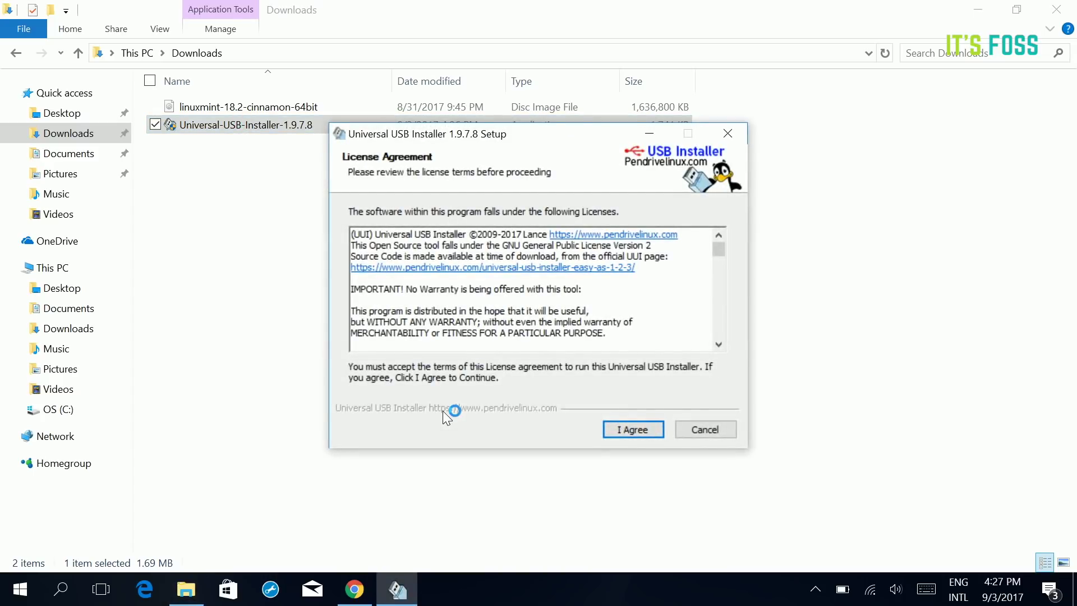
click(632, 430)
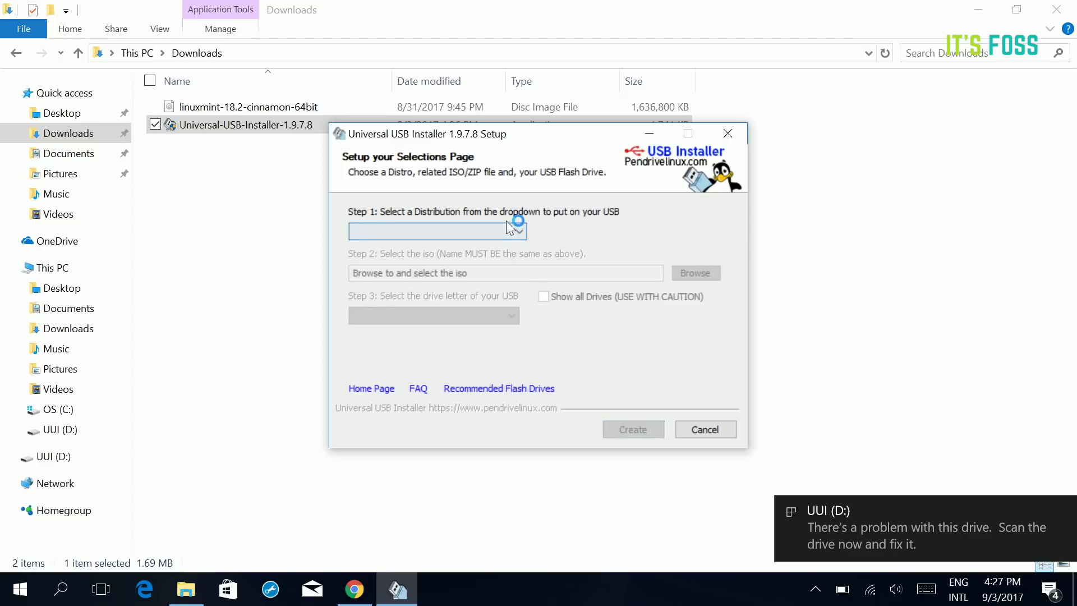
Choose Linux Mint as the distribution and select linuxmint-18.2-cinnamon-64bit.iso
click(498, 235)
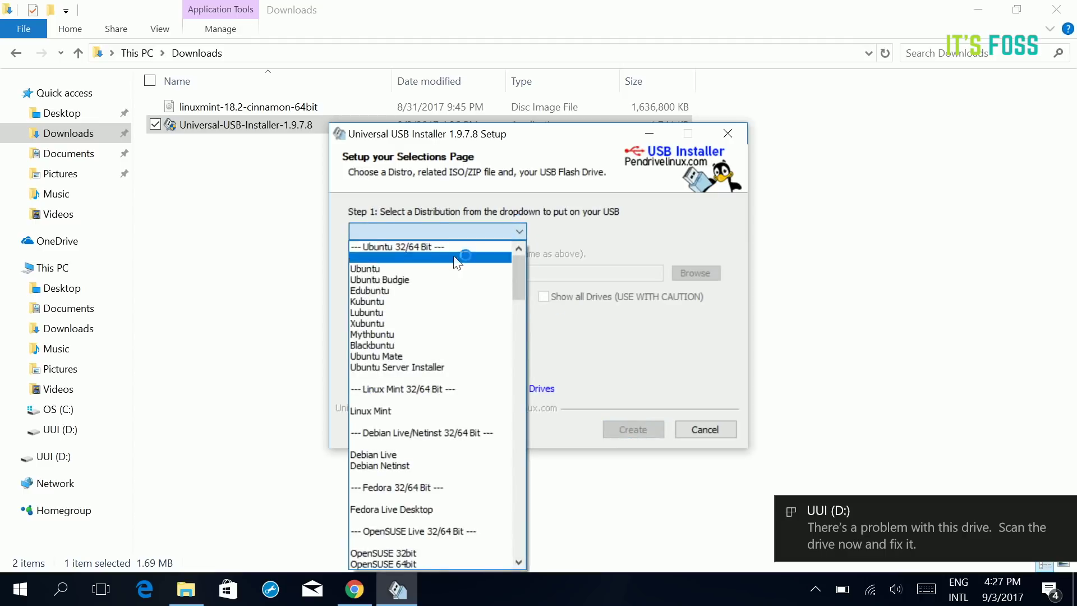
click(409, 412)
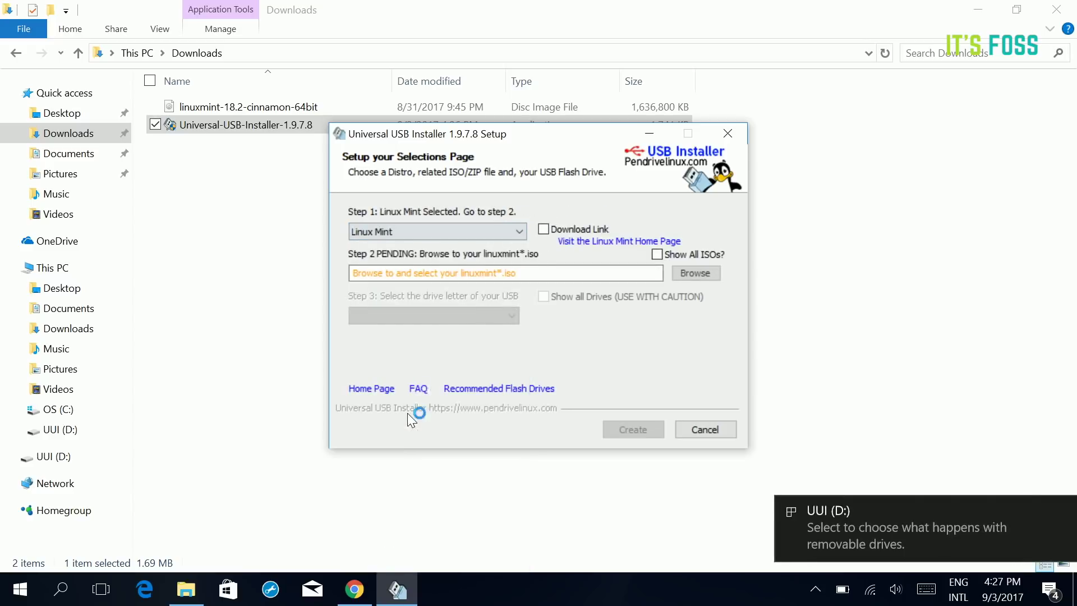
click(696, 275)
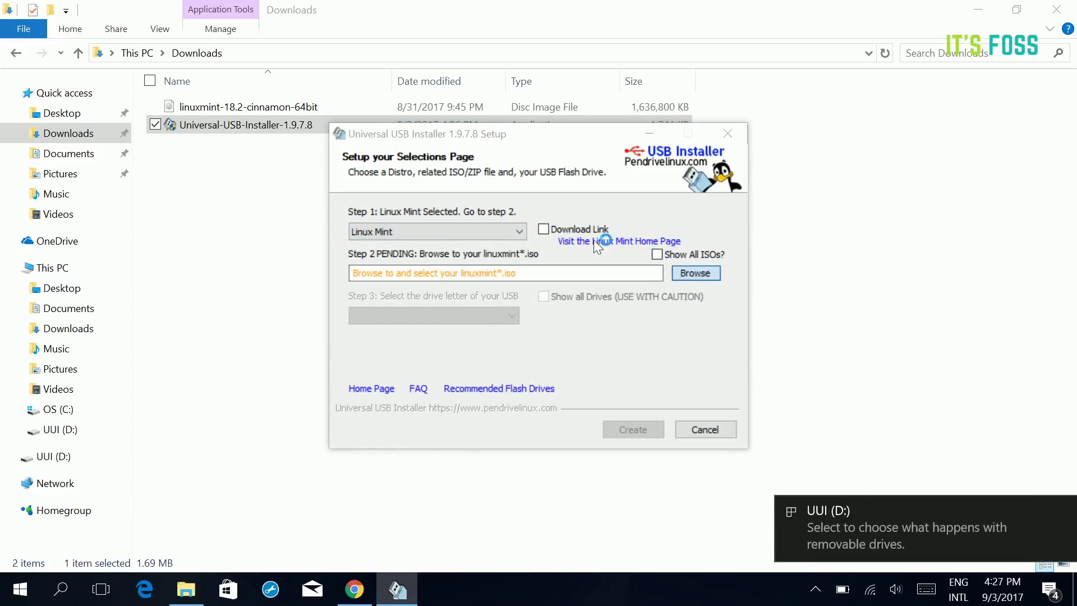
click(528, 258)
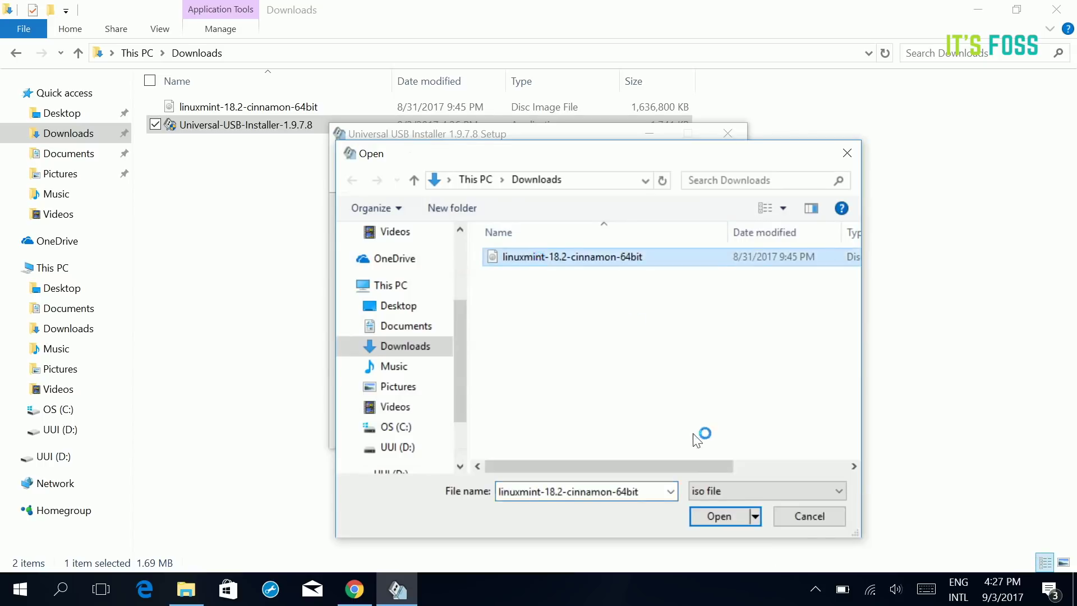
click(713, 515)
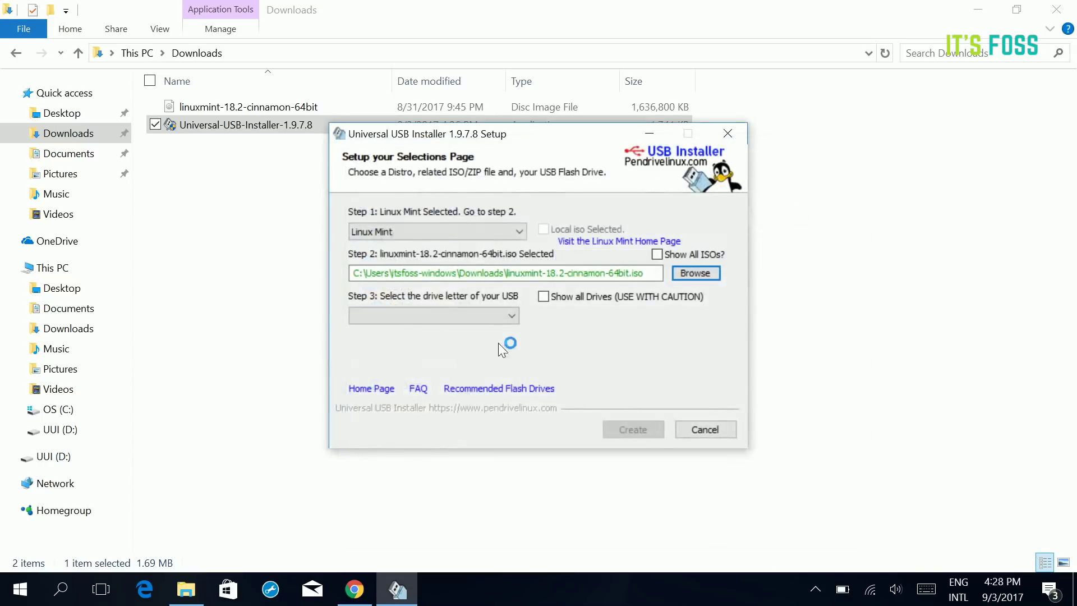
Target USB drive D: with Fat32 formatting and start creating the bootable drive
click(491, 317)
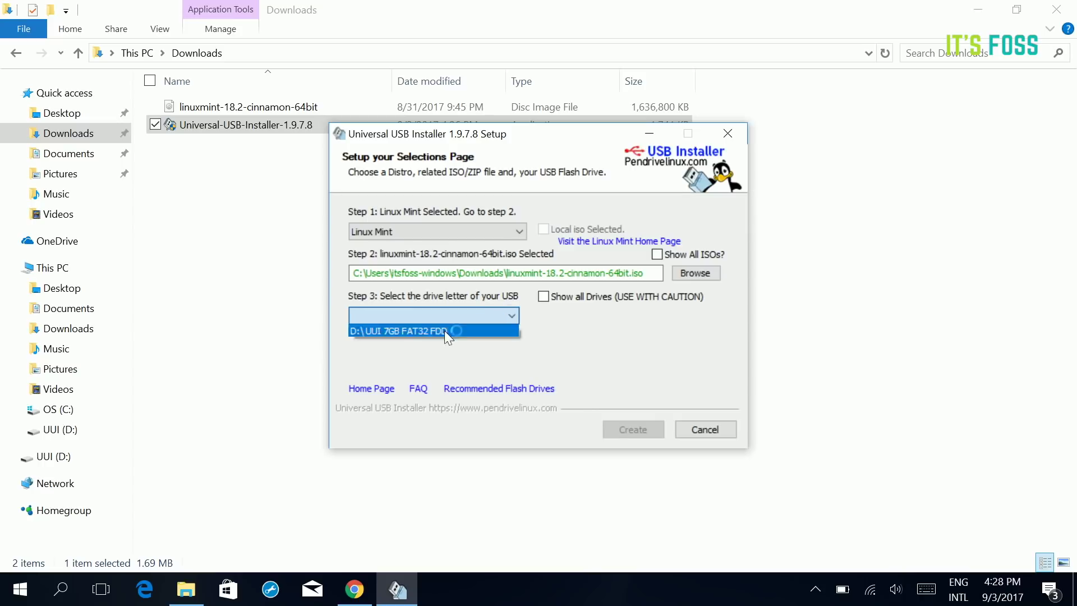
click(429, 331)
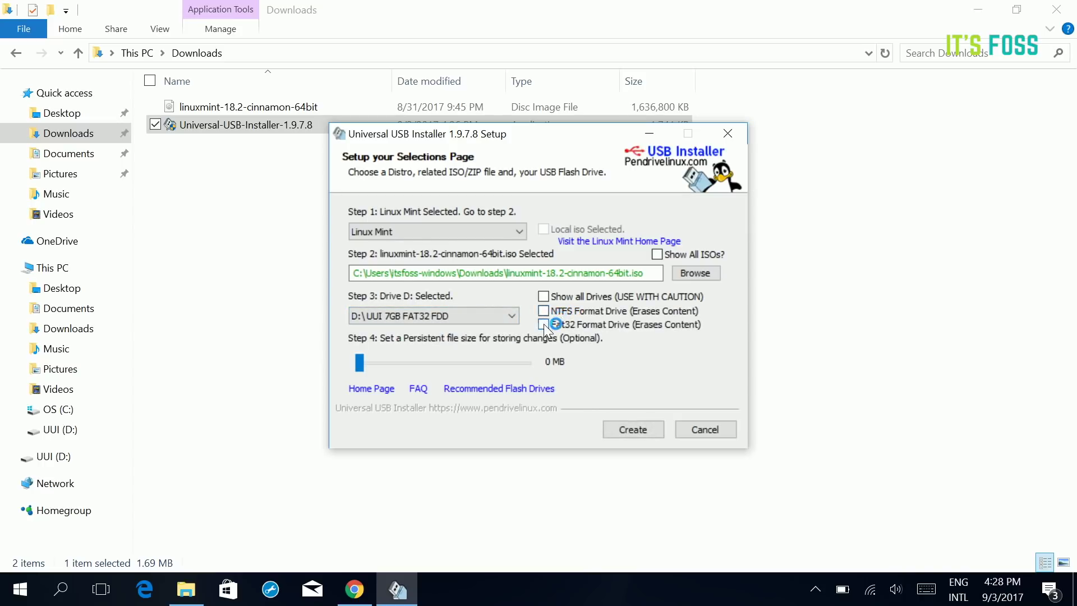
click(543, 325)
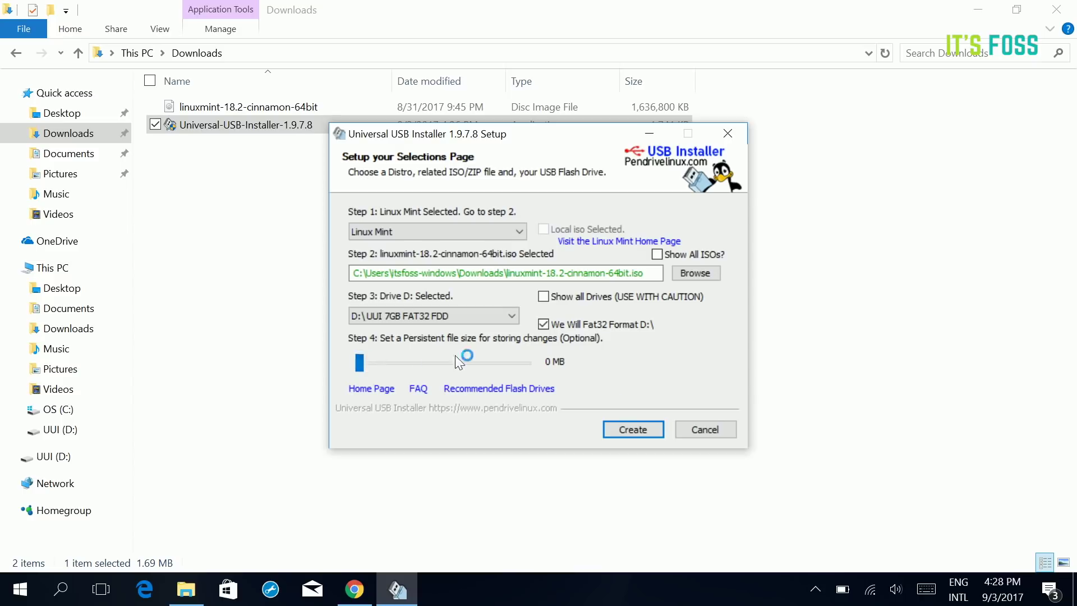
click(630, 429)
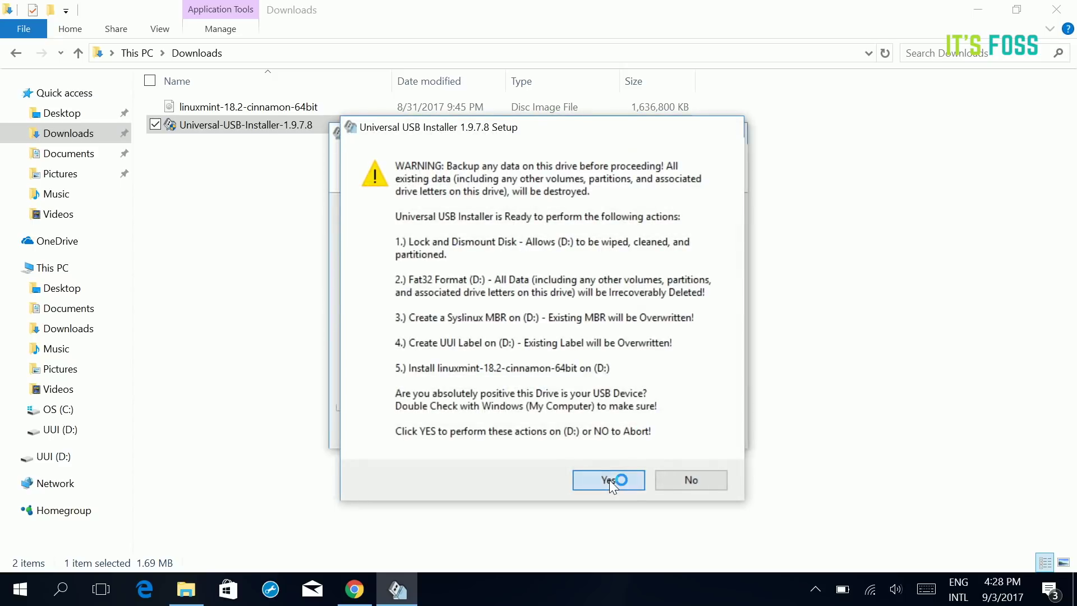
click(609, 480)
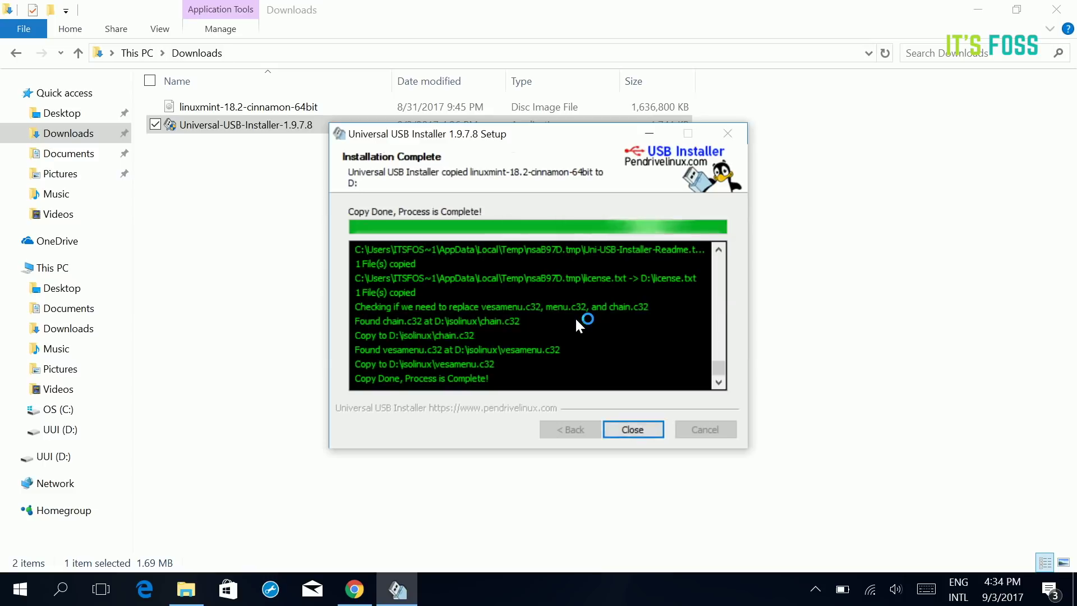
Close Universal USB Installer once Linux Mint 18.2 has been copied to D:
click(632, 430)
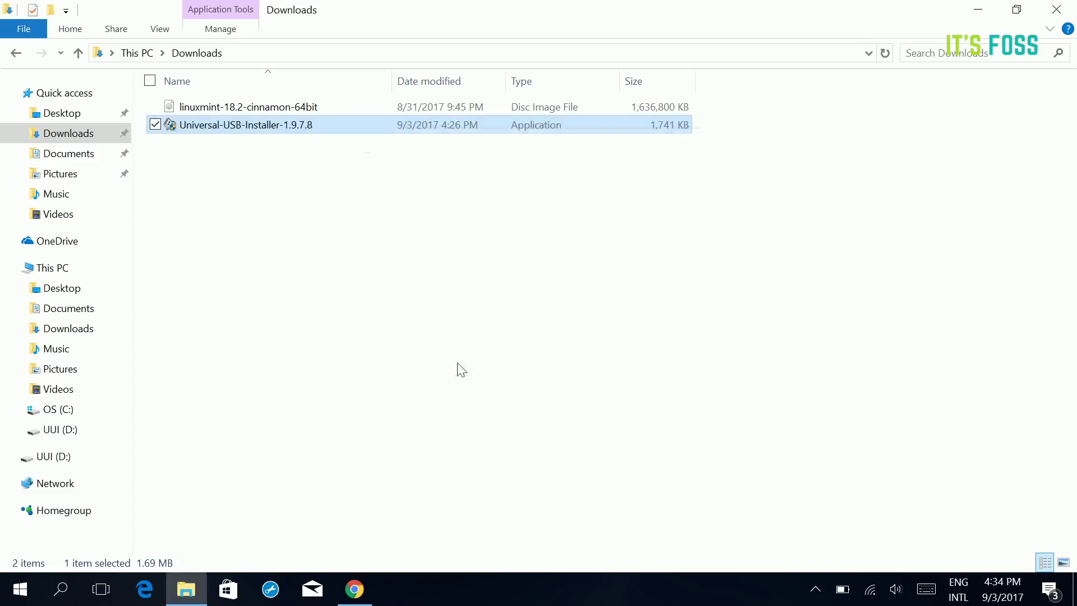
Search the Start menu for 'part' and launch Create and format hard disk partitions
click(335, 371)
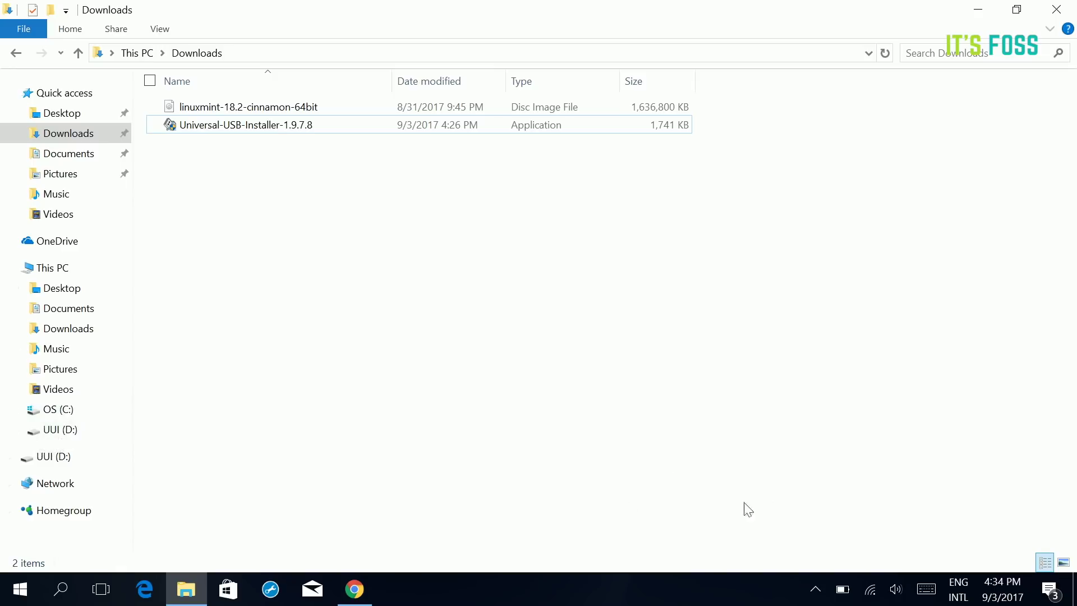
click(19, 589)
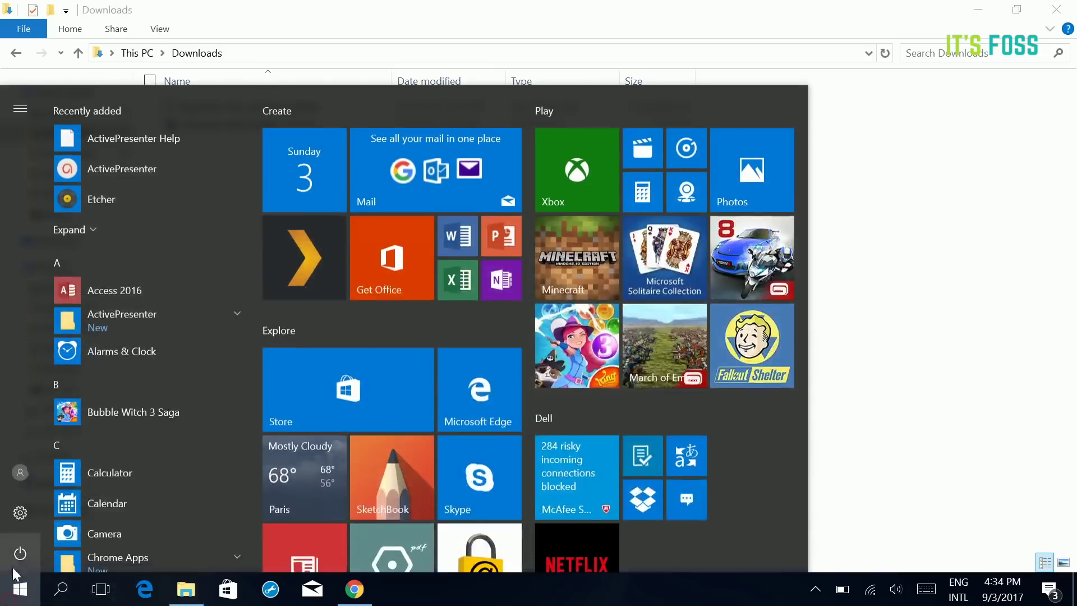
click(25, 549)
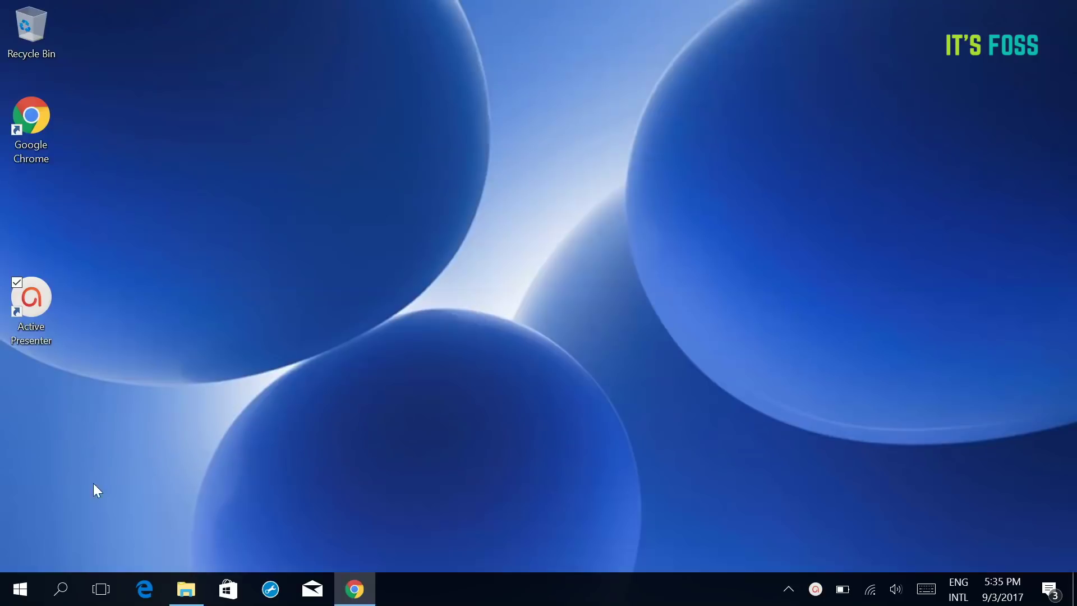
click(24, 595)
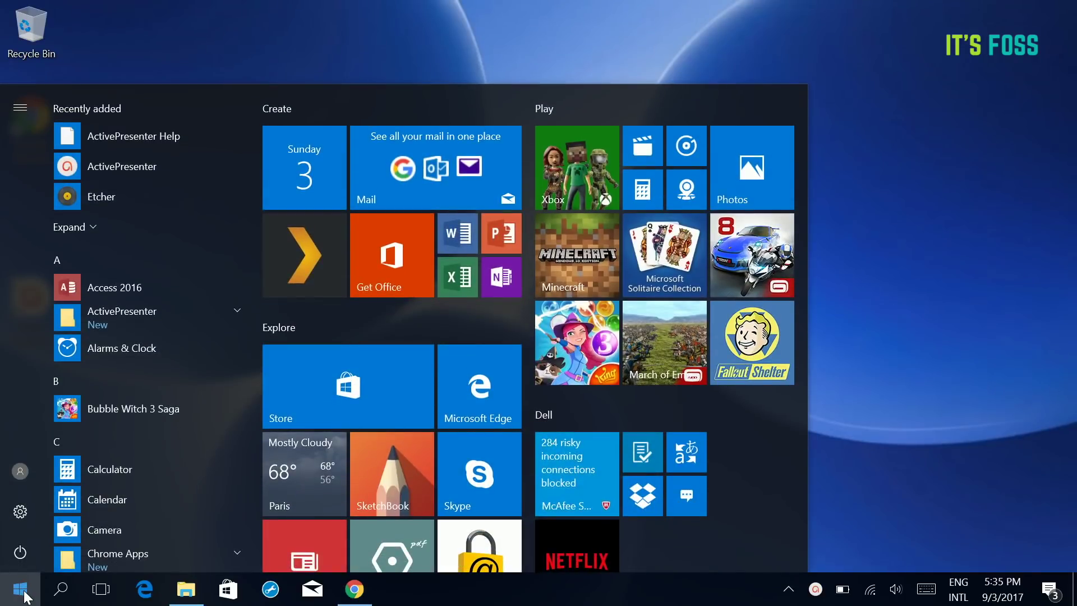
text(part)
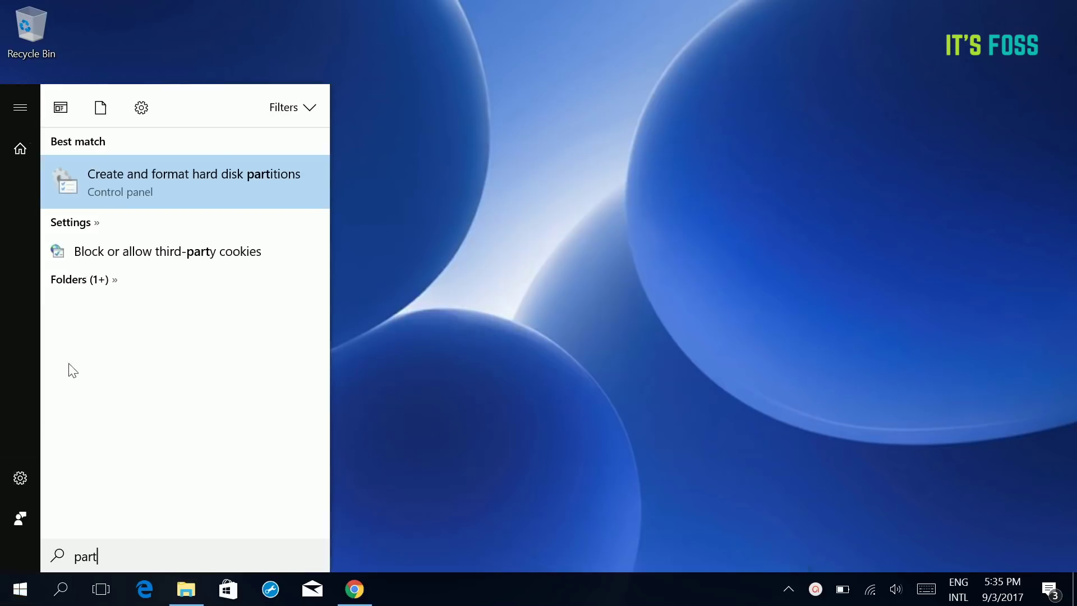
click(177, 178)
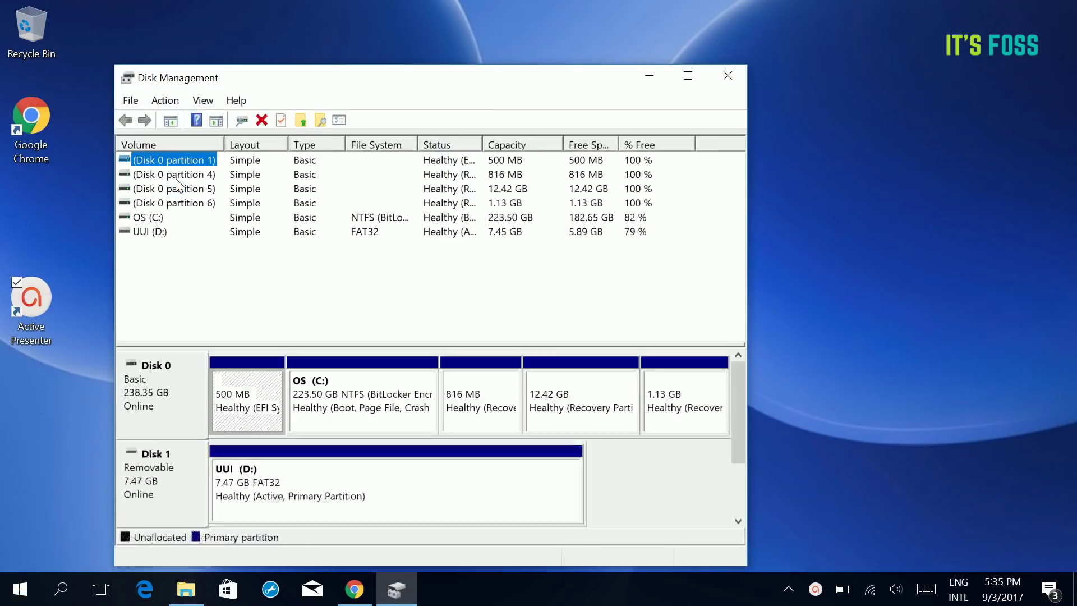
Maximize Disk Management and bring up the actions for the OS (C:) partition
drag(405, 78, 443, 76)
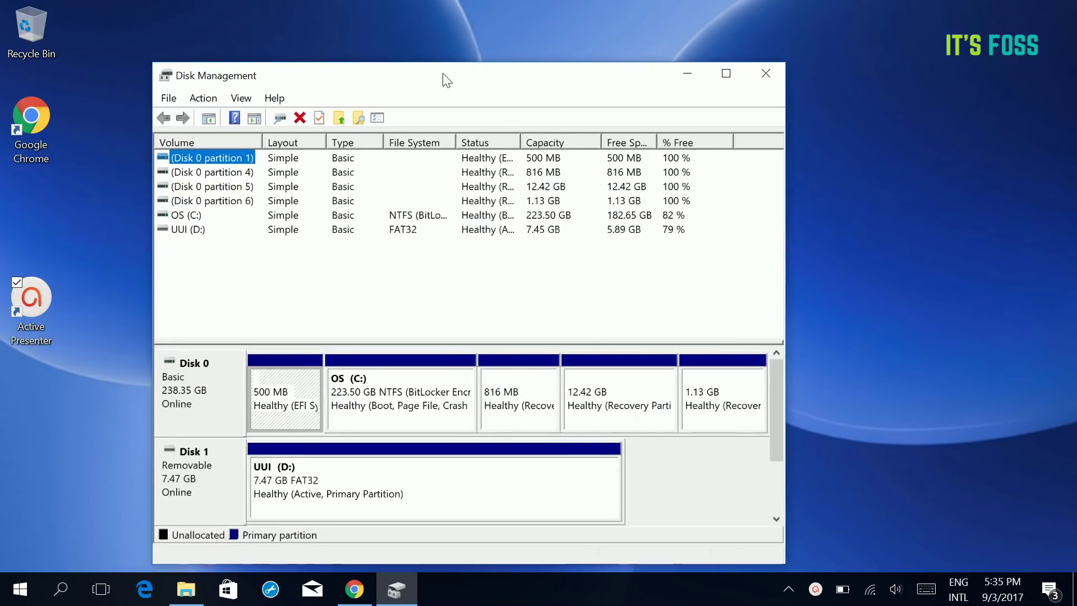
double_click(616, 83)
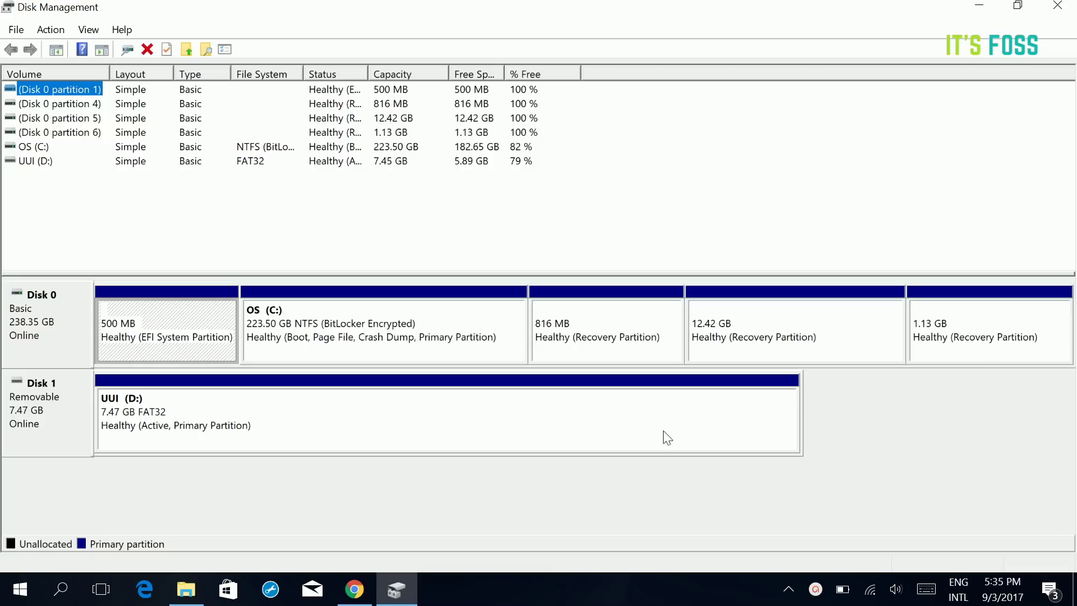
click(339, 337)
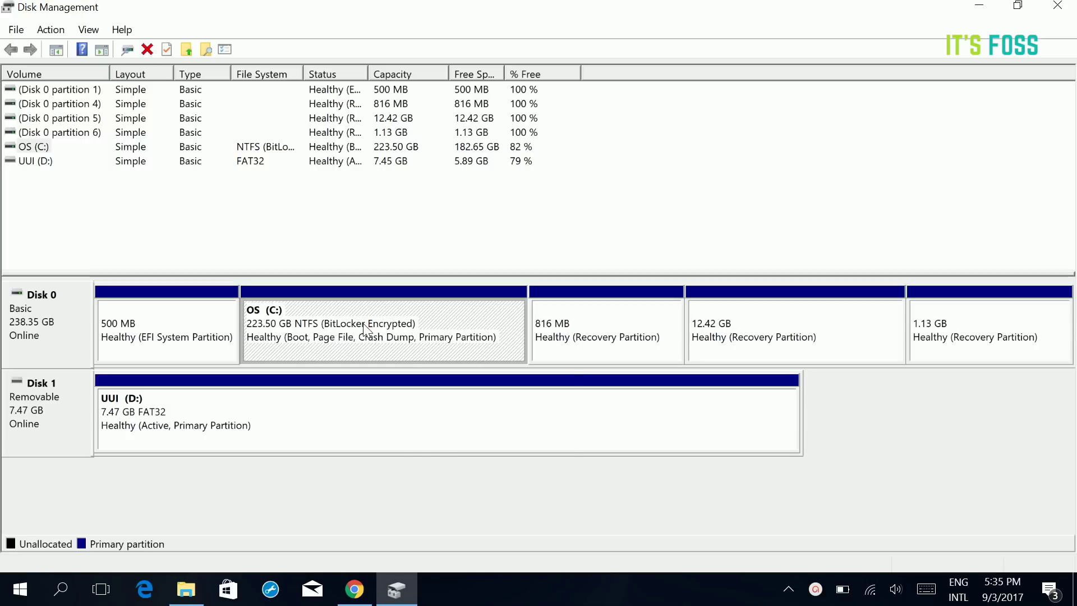
right_click(363, 324)
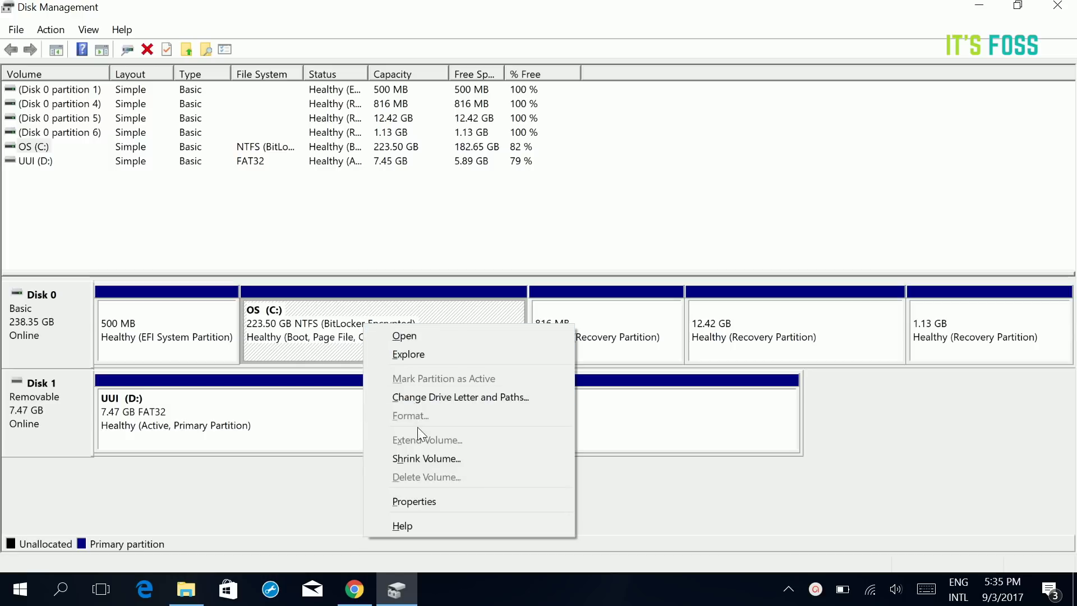
Use Shrink Volume to reduce OS (C:) by 106207 MB
click(430, 459)
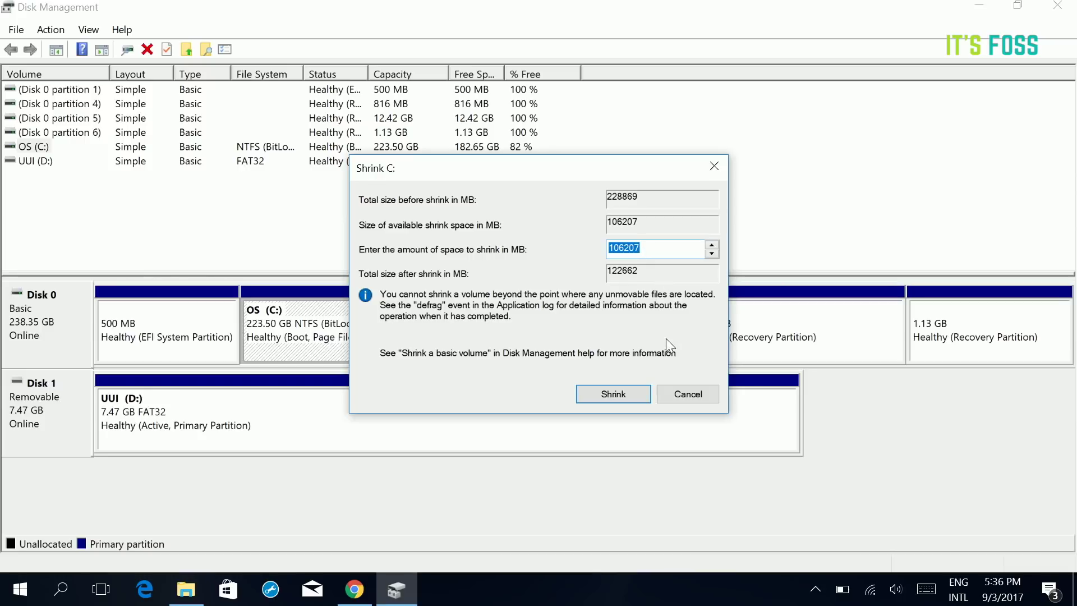
click(613, 396)
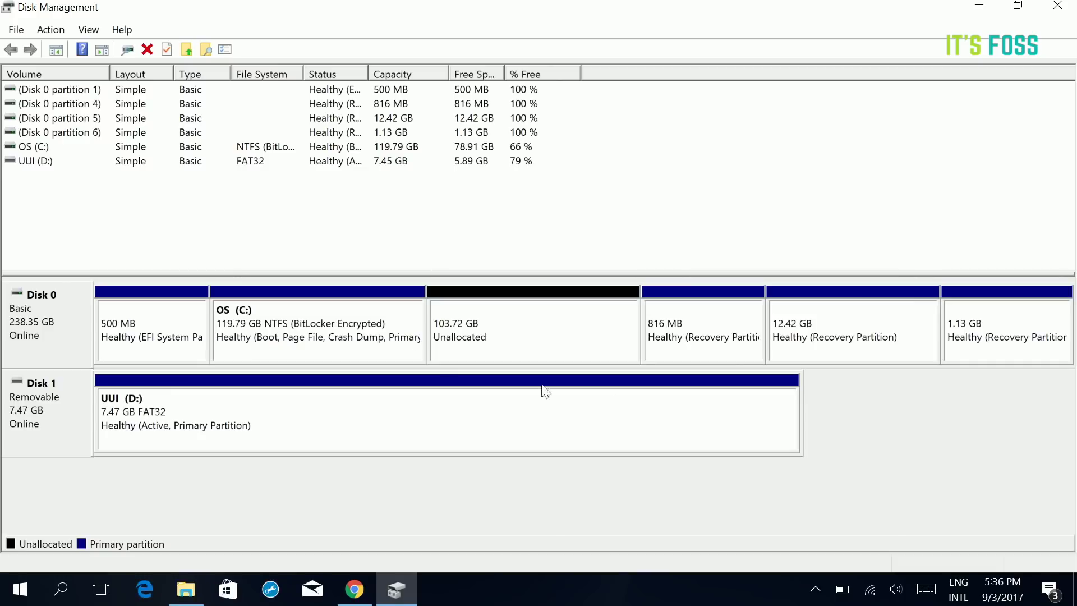
Inspect the 119.79 GB C: partition and 103.72 GB unallocated space, then close Disk Management
click(376, 351)
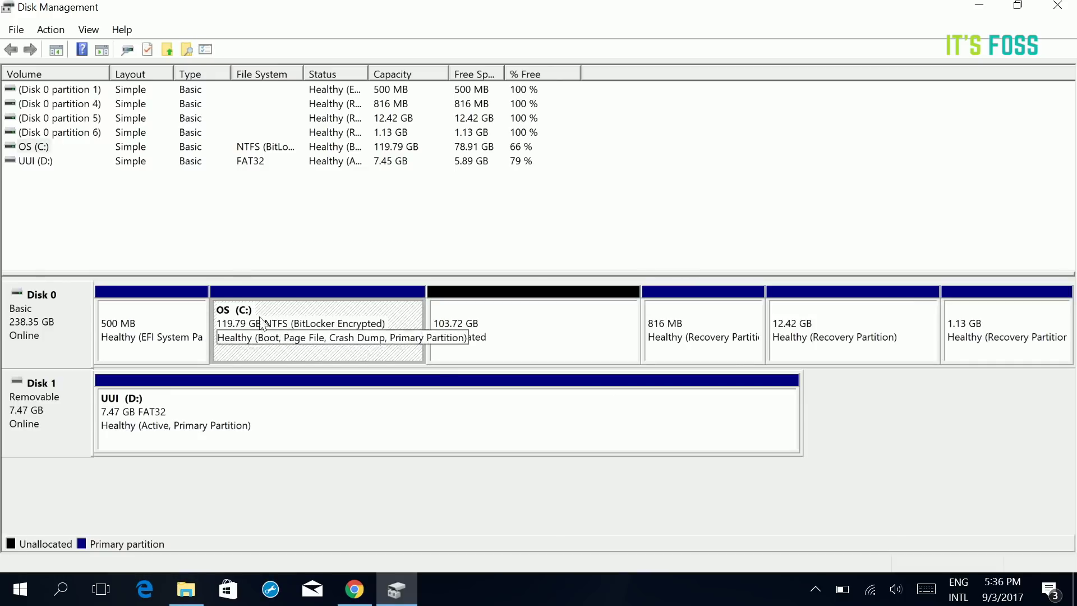
click(521, 335)
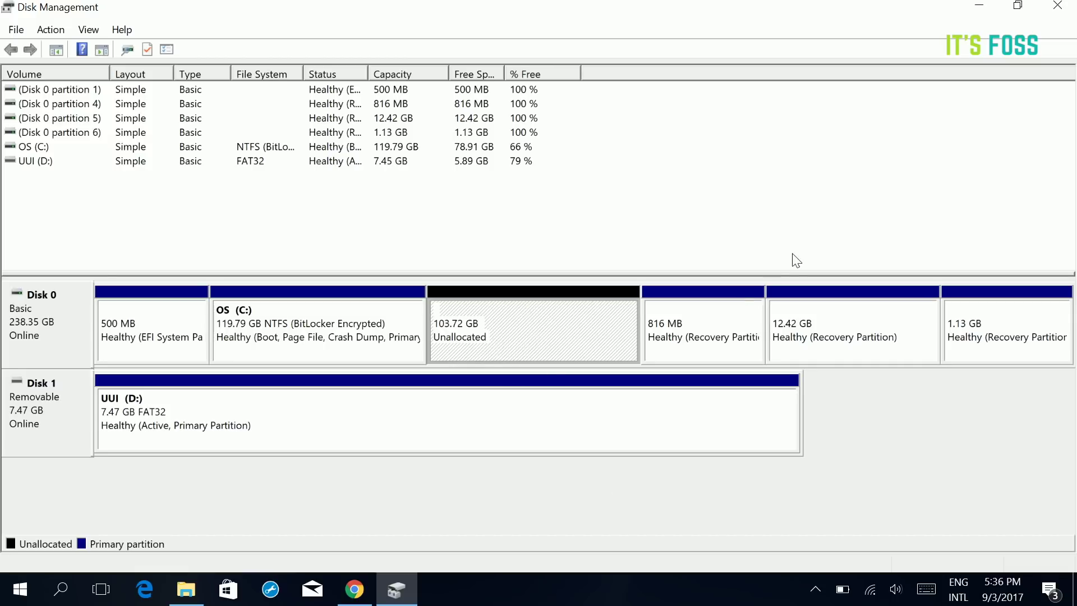
click(1061, 7)
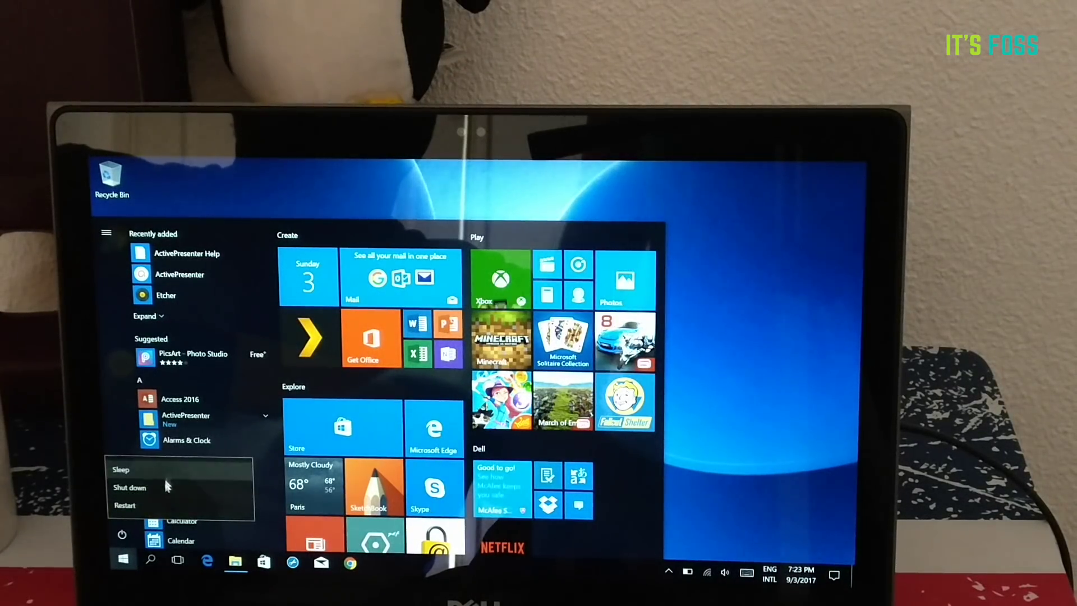
Choose Restart from the Start menu's power options
click(180, 504)
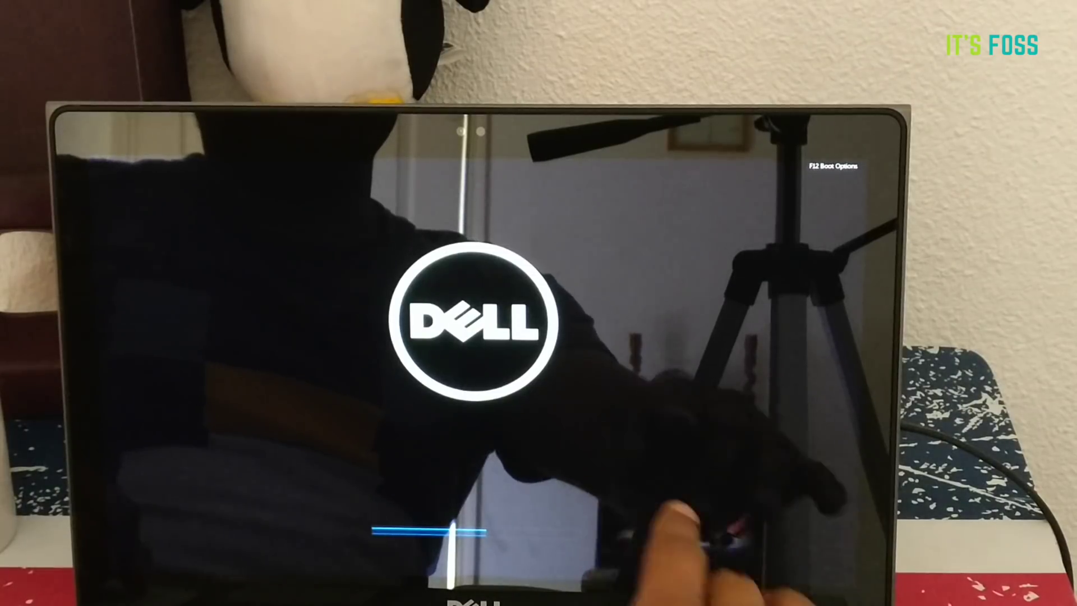
Boot from 'UEFI: Lexar USB Flash Drive' using the F12 one-time boot menu
key(F12)
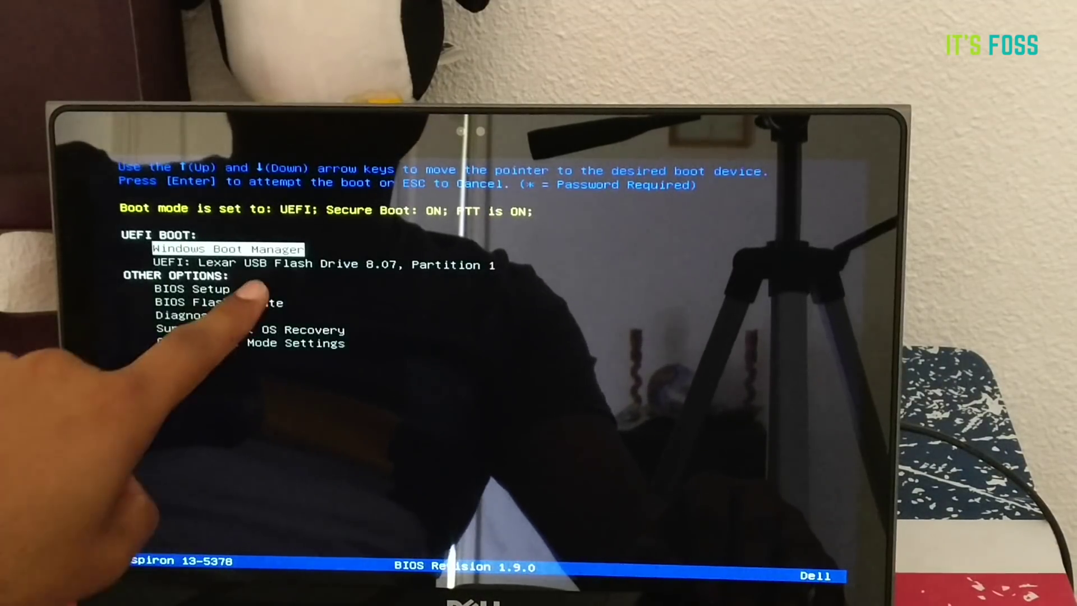
key(Down)
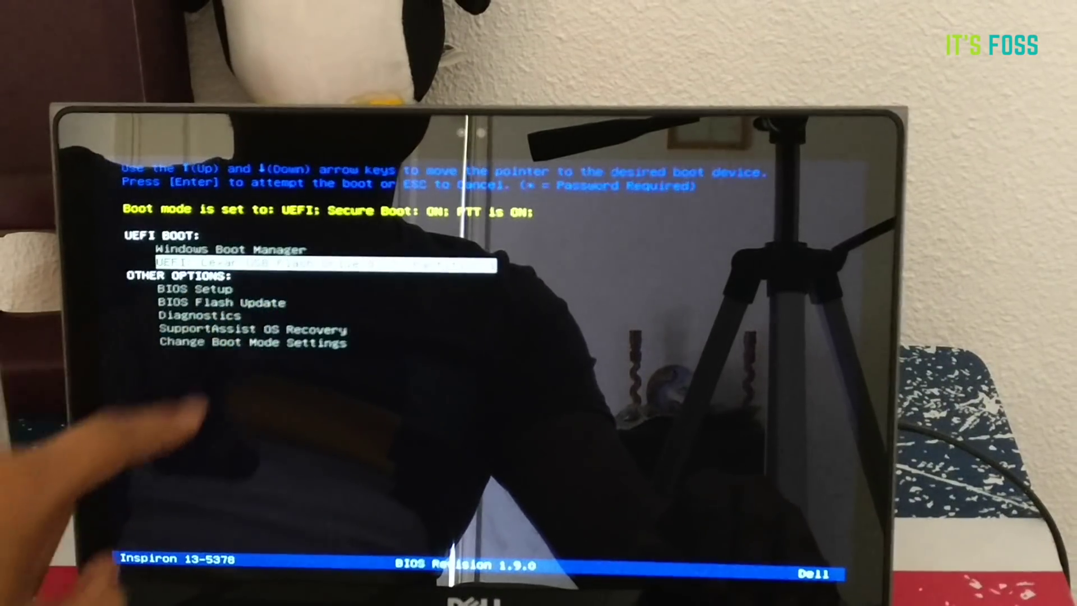
key(Down)
key(Down)
key(Up)
key(Up)
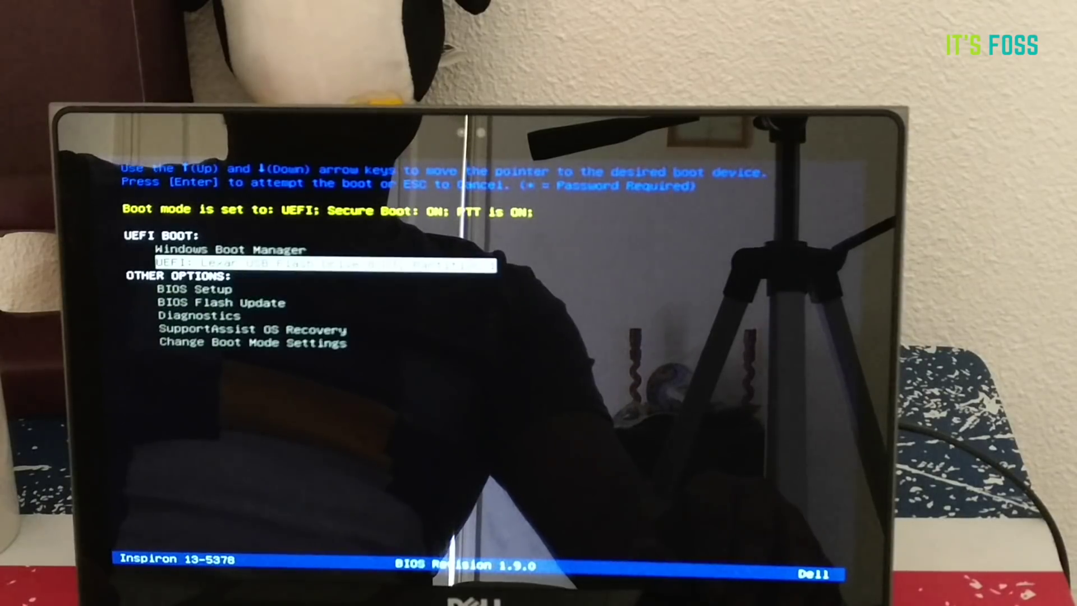
key(Return)
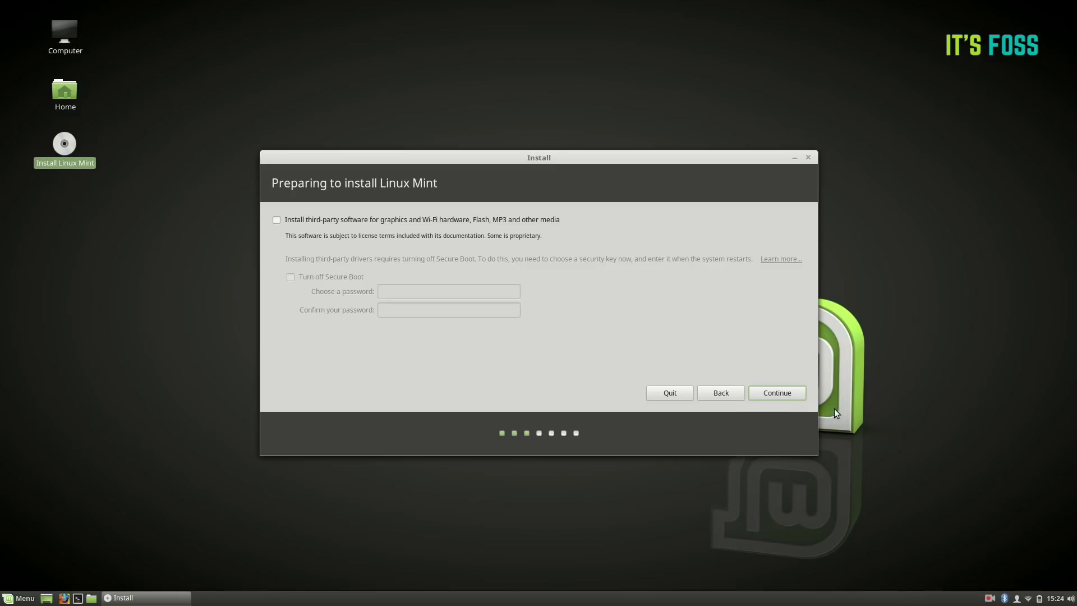
Continue past the third-party software page and pick the 'Something else' installation type
click(789, 392)
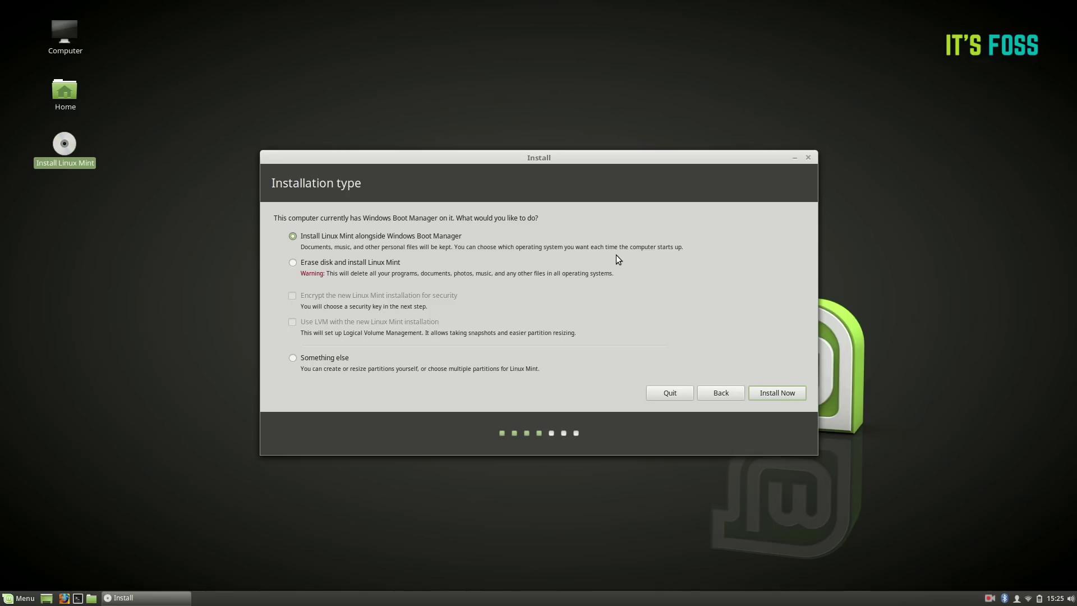
click(294, 358)
Open the /dev/sda partition table and select the 111366 MB free space row
click(779, 396)
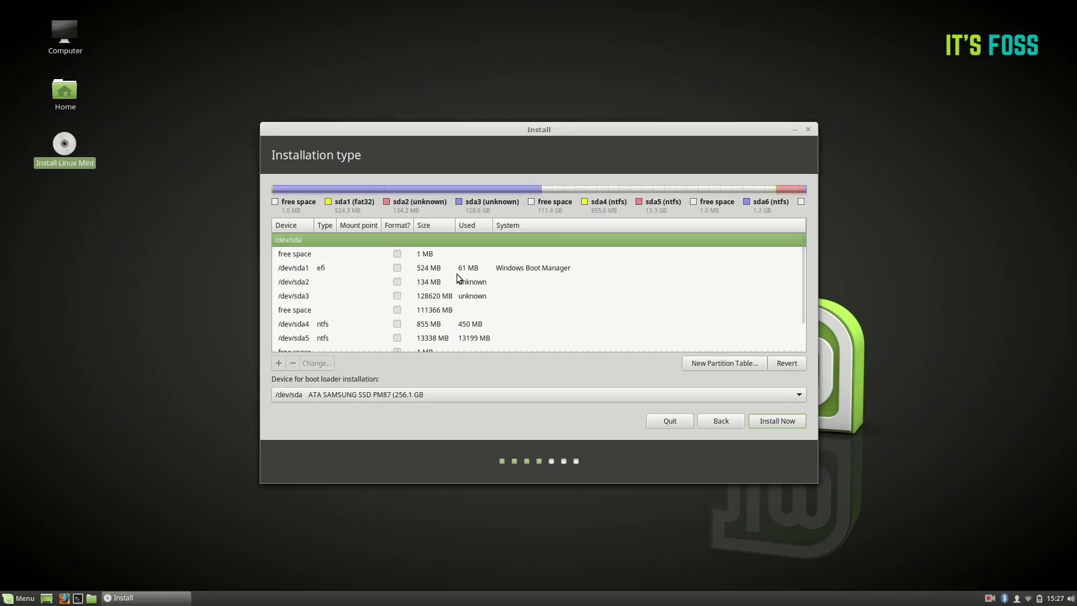
scroll(417, 276, down, 1)
scroll(417, 279, down, 1)
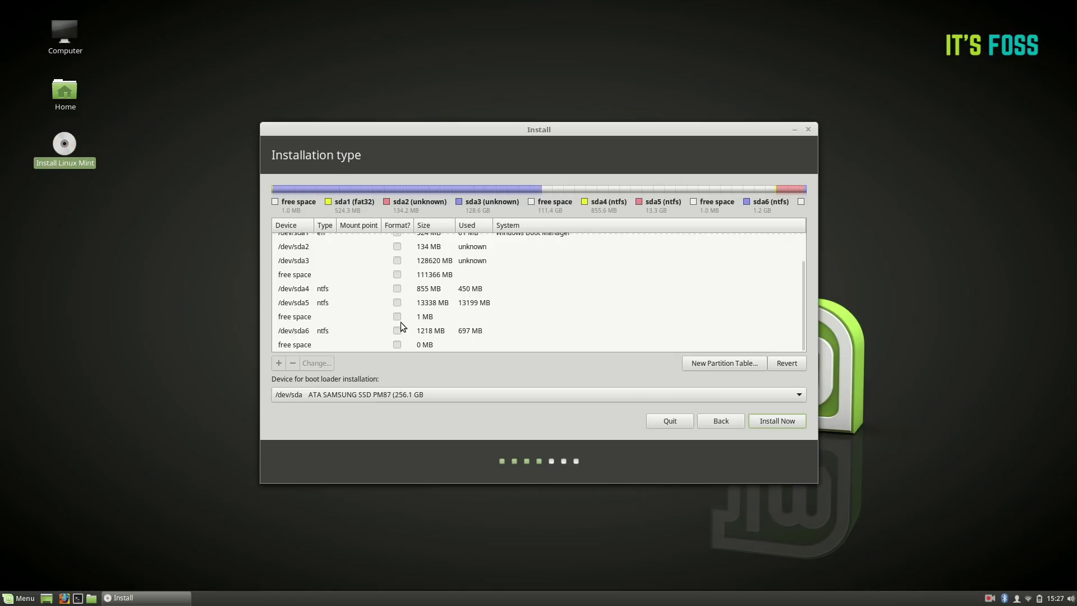
scroll(372, 292, up, 3)
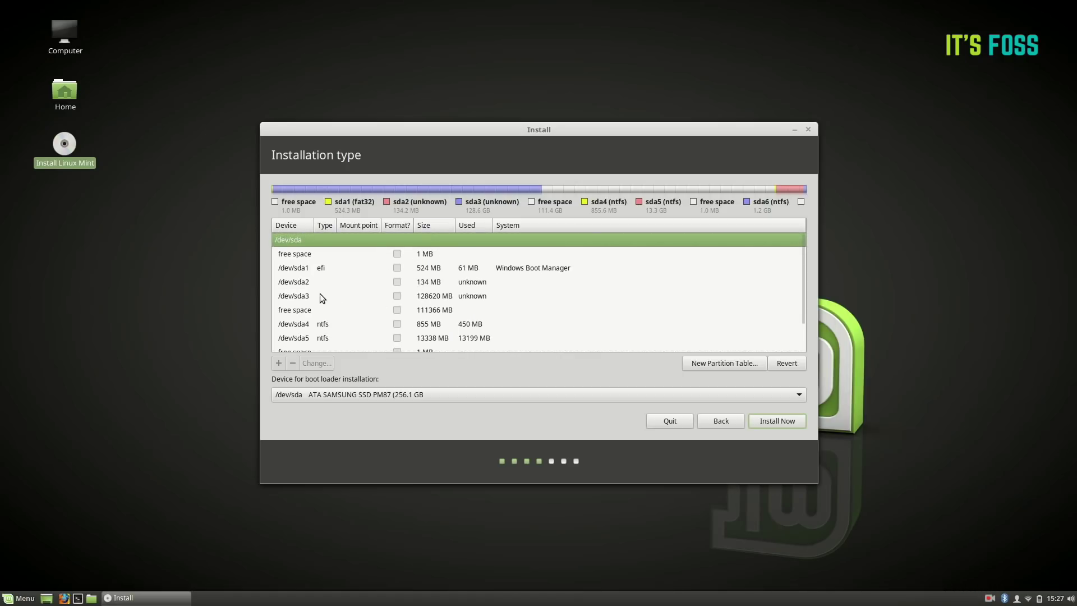
click(435, 297)
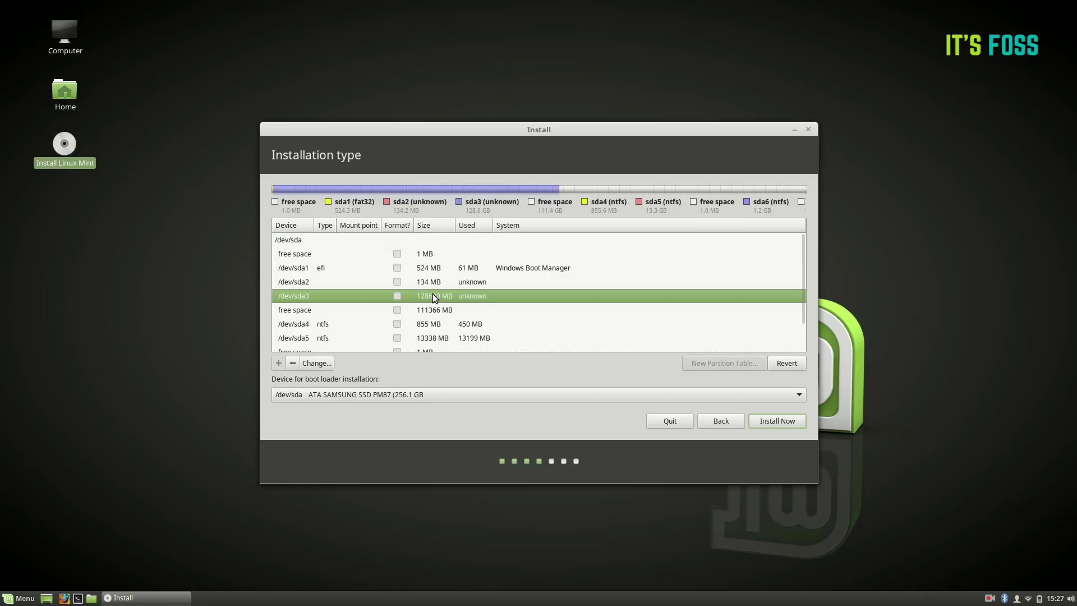
click(346, 306)
scroll(347, 304, down, 1)
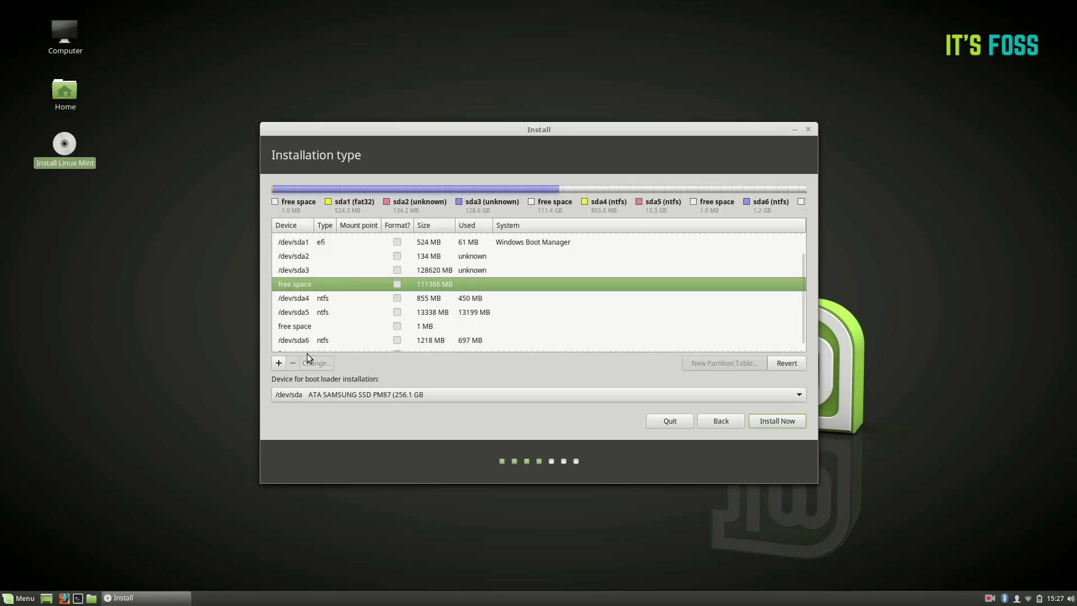
Add a 20366 MB Ext4 partition from the free space with mount point /
click(280, 363)
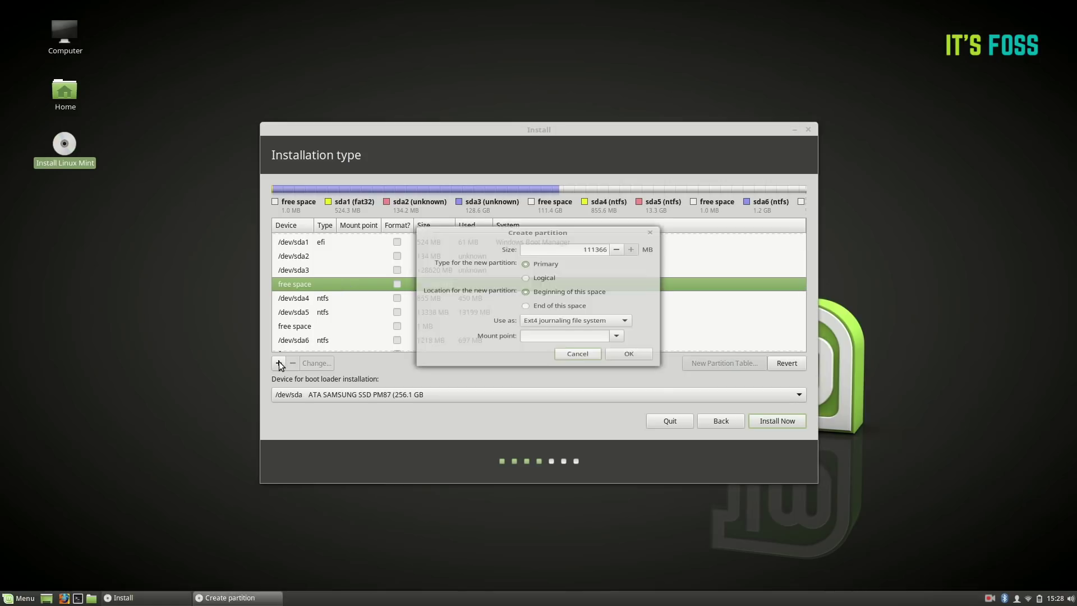
key(Tab)
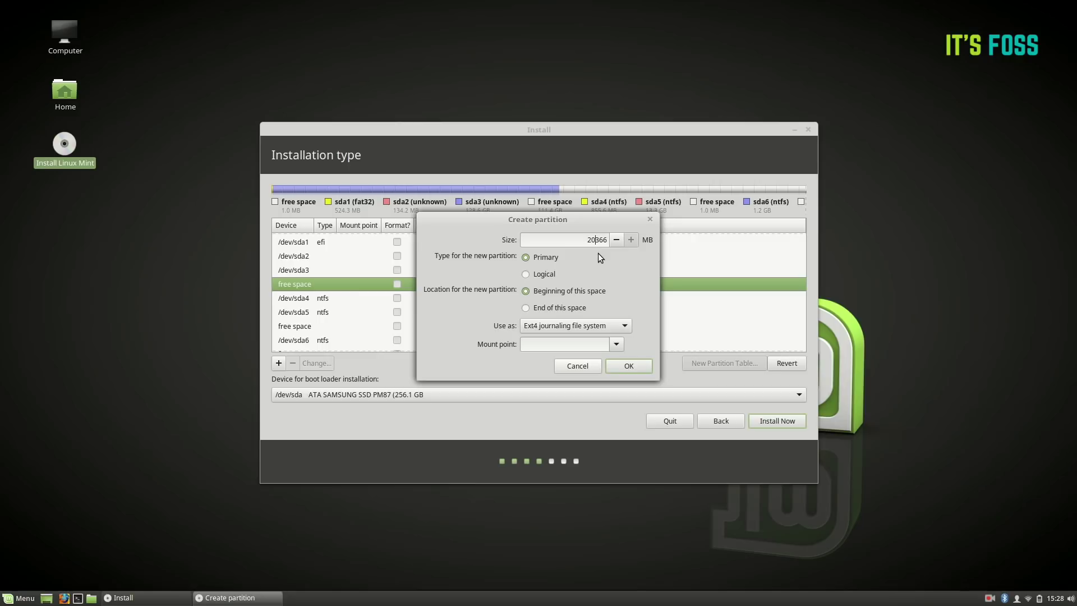
click(616, 344)
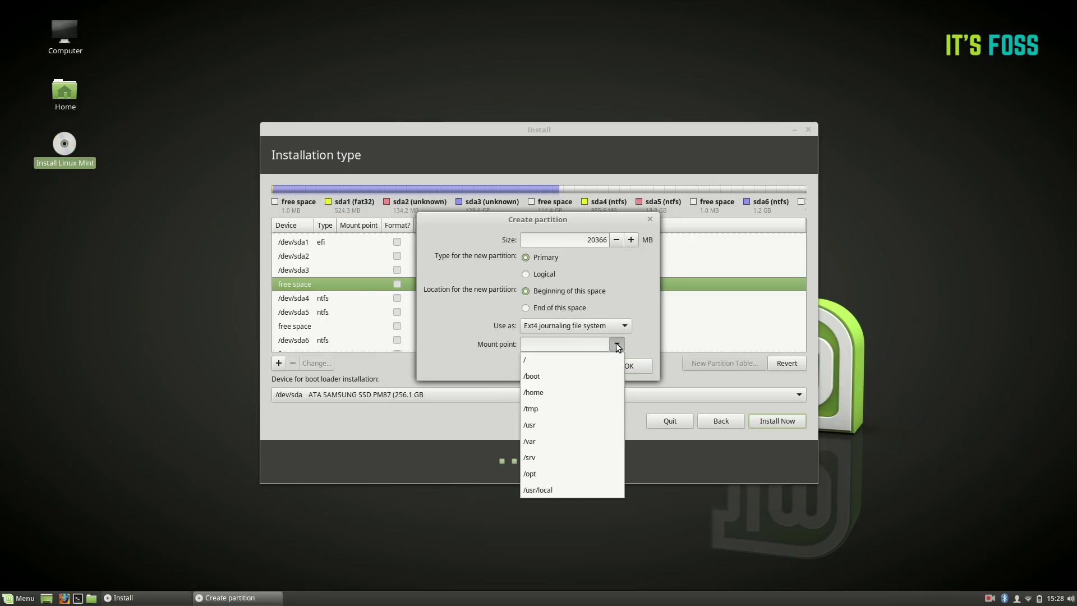
click(559, 362)
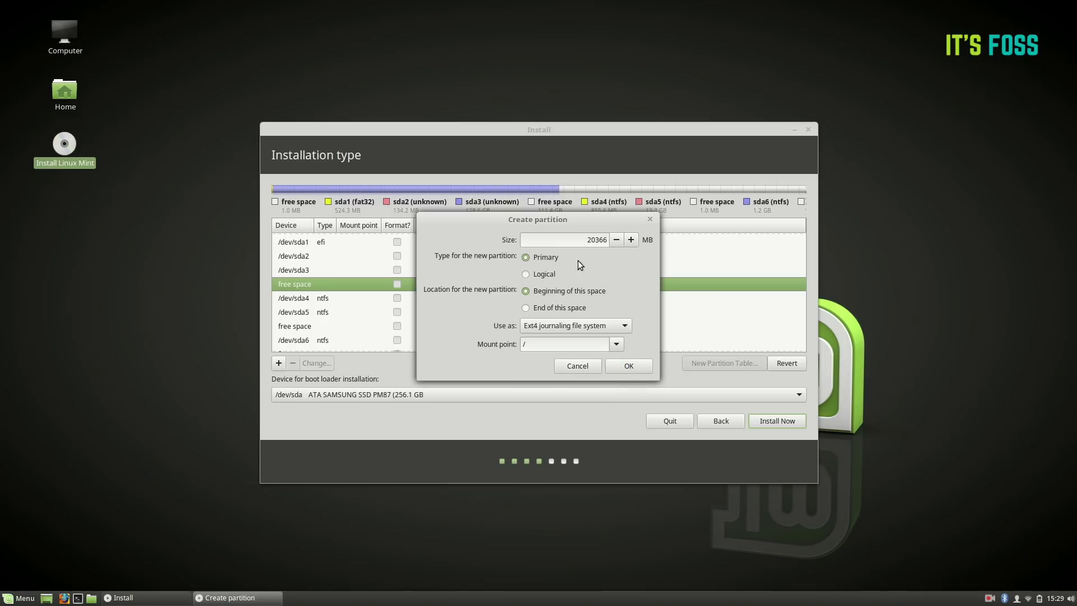
click(628, 365)
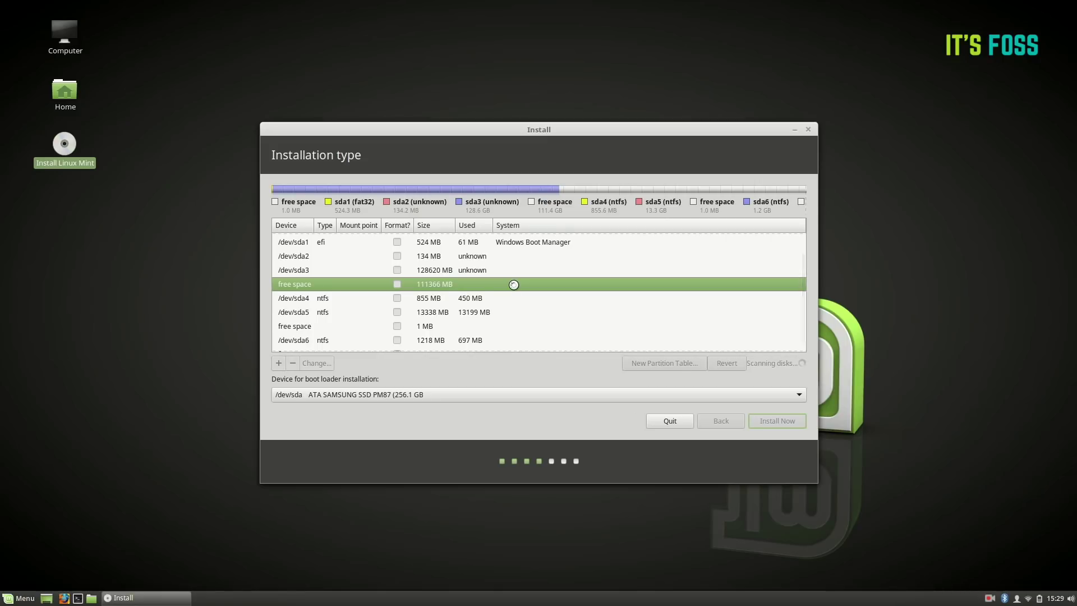
From the 90999 MB free space, add a 4000 MB partition used as swap area
scroll(389, 278, down, 1)
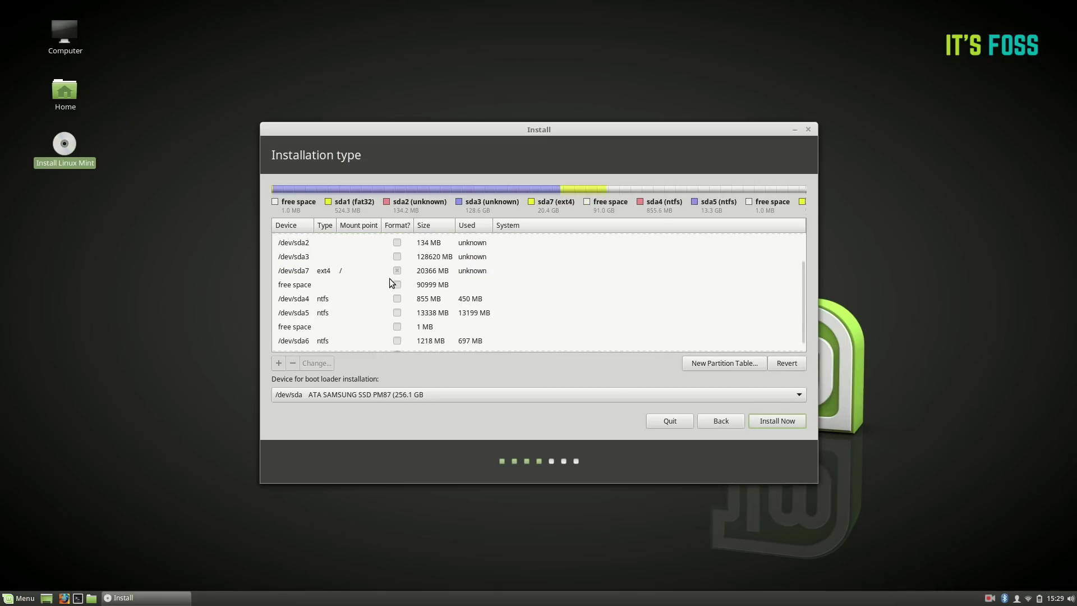
click(301, 284)
click(279, 363)
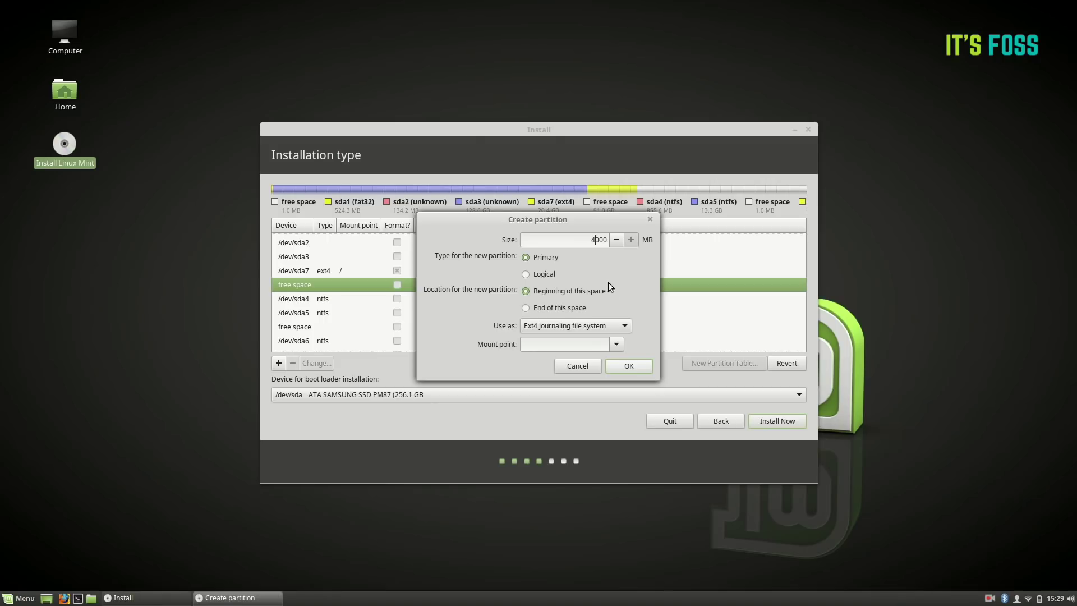
click(611, 325)
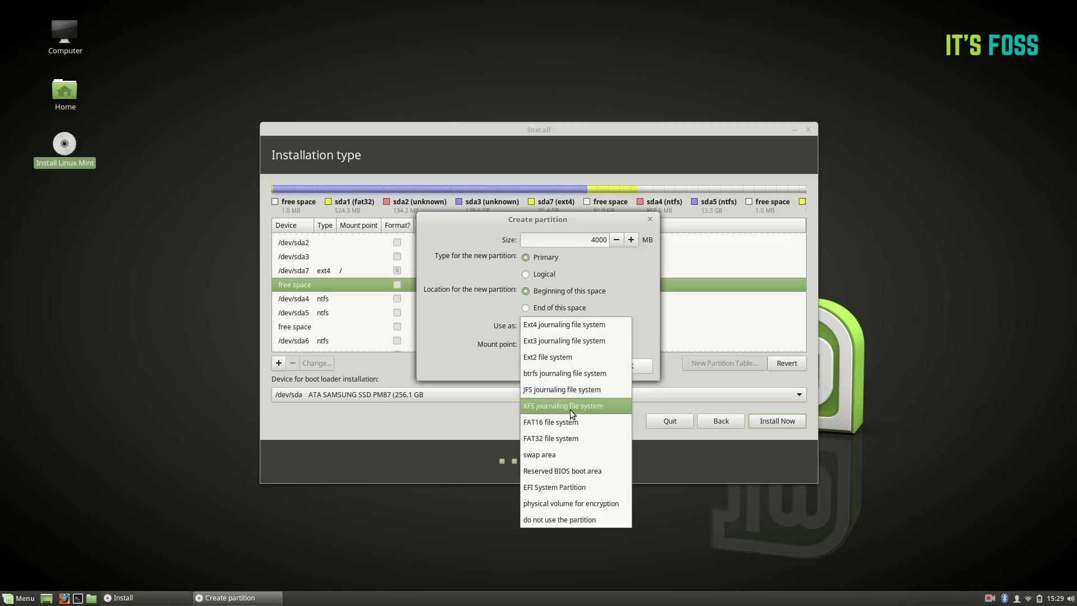
click(565, 450)
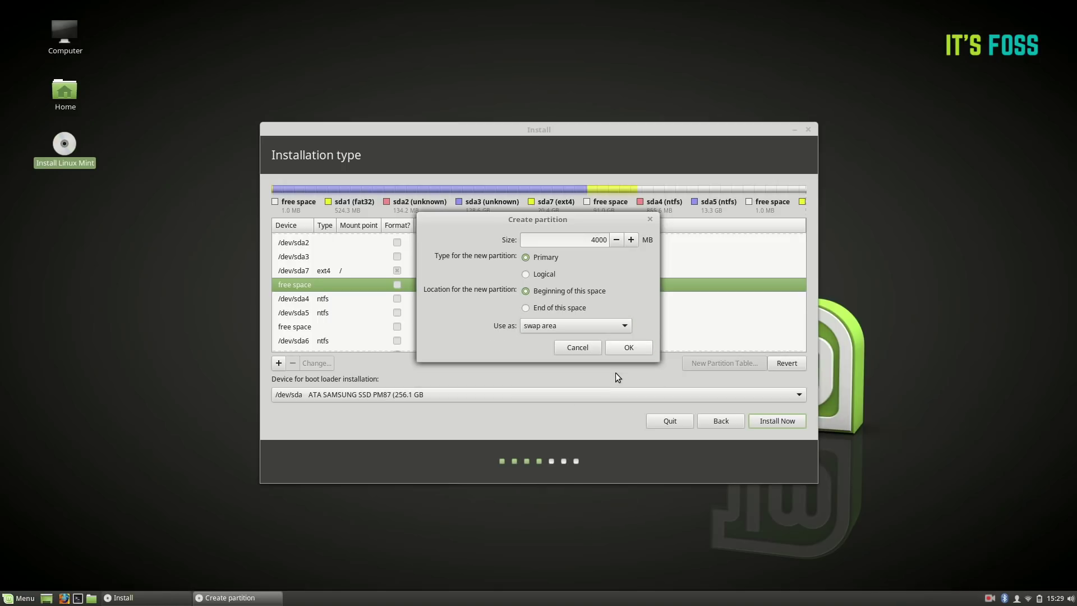
click(629, 348)
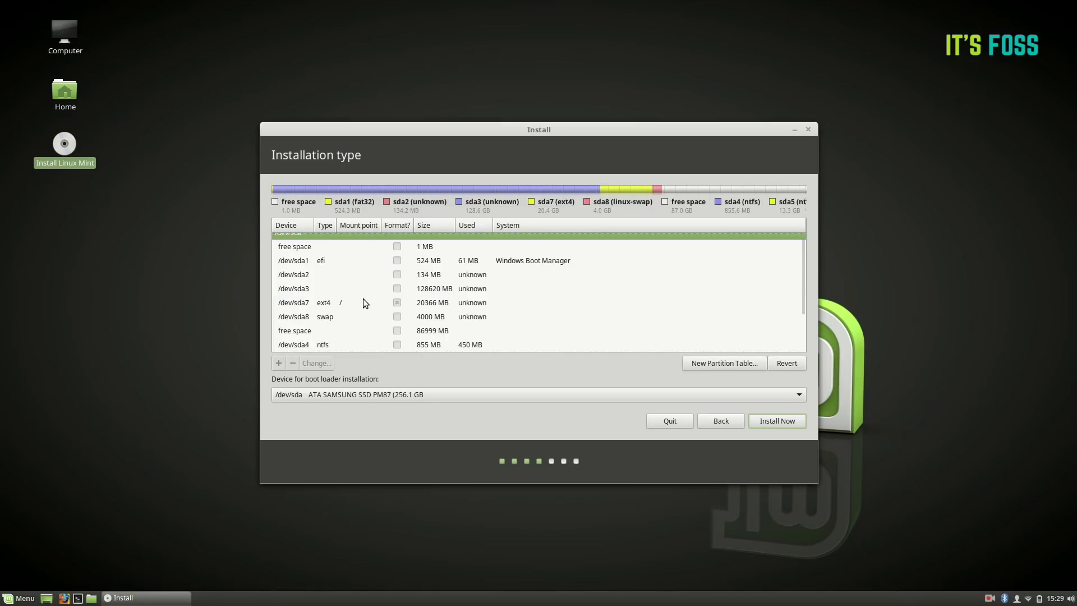
scroll(363, 299, down, 1)
Add an 86999 MB ext4 partition mounted at /home, then start the installation
click(343, 309)
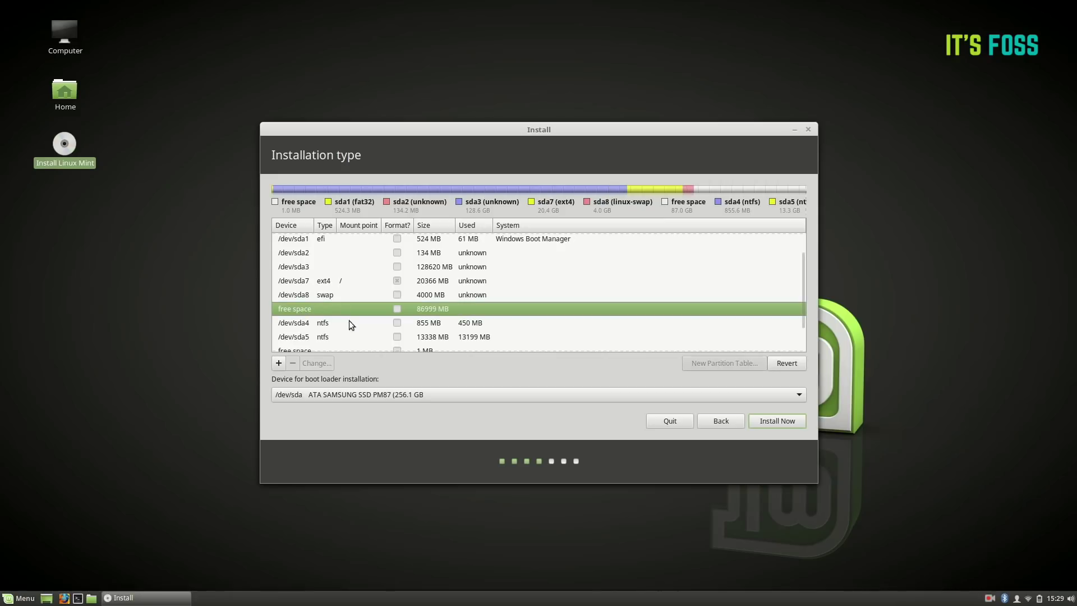
click(279, 362)
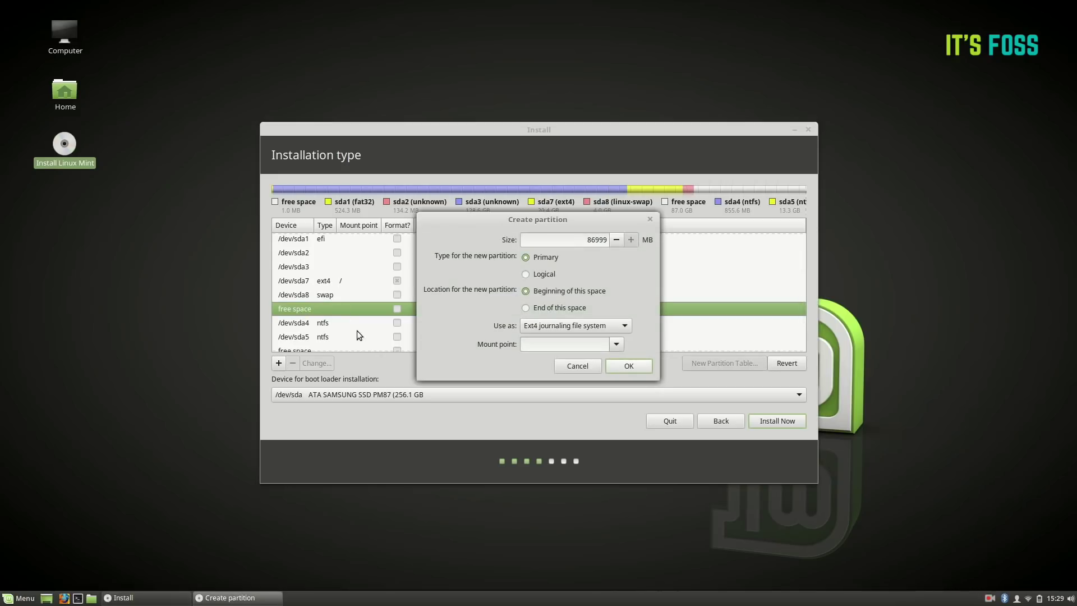
click(616, 345)
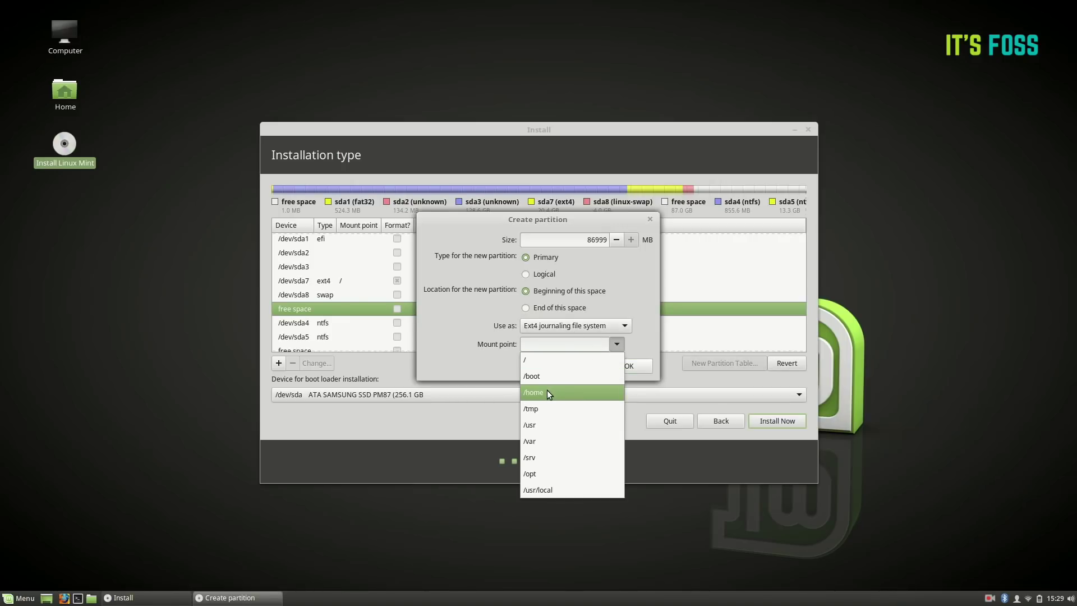
click(547, 391)
click(629, 366)
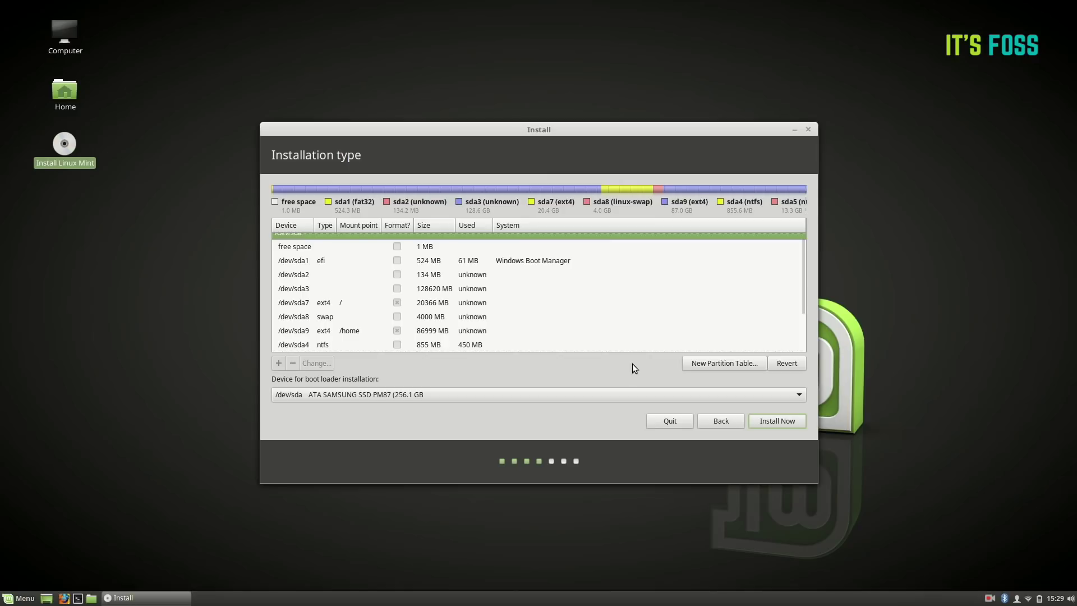
click(776, 419)
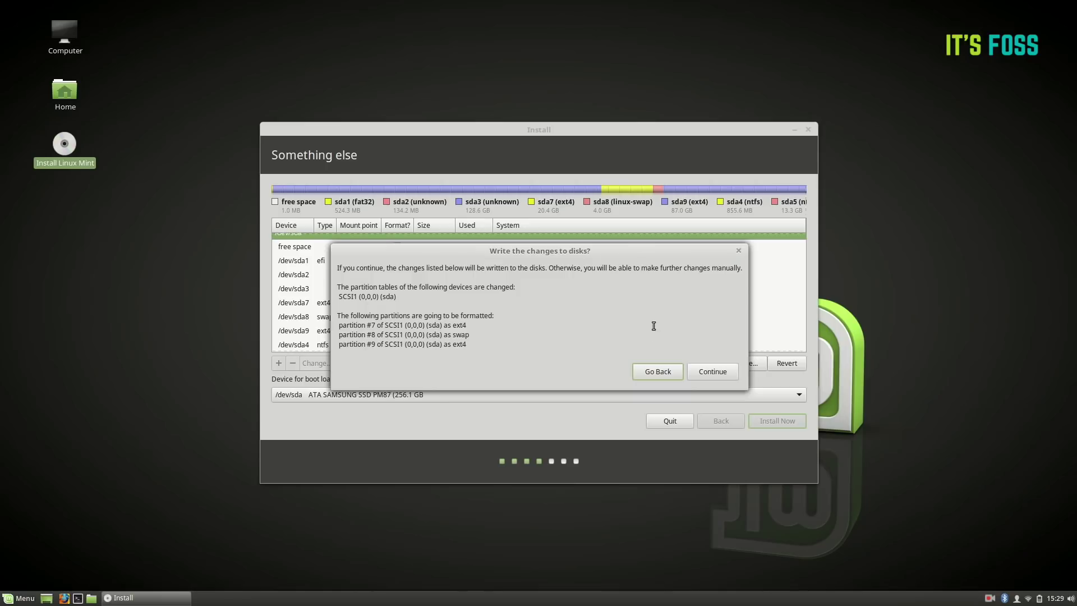
Confirm writing the partition changes to disk and select the English (US) keyboard layout
click(719, 373)
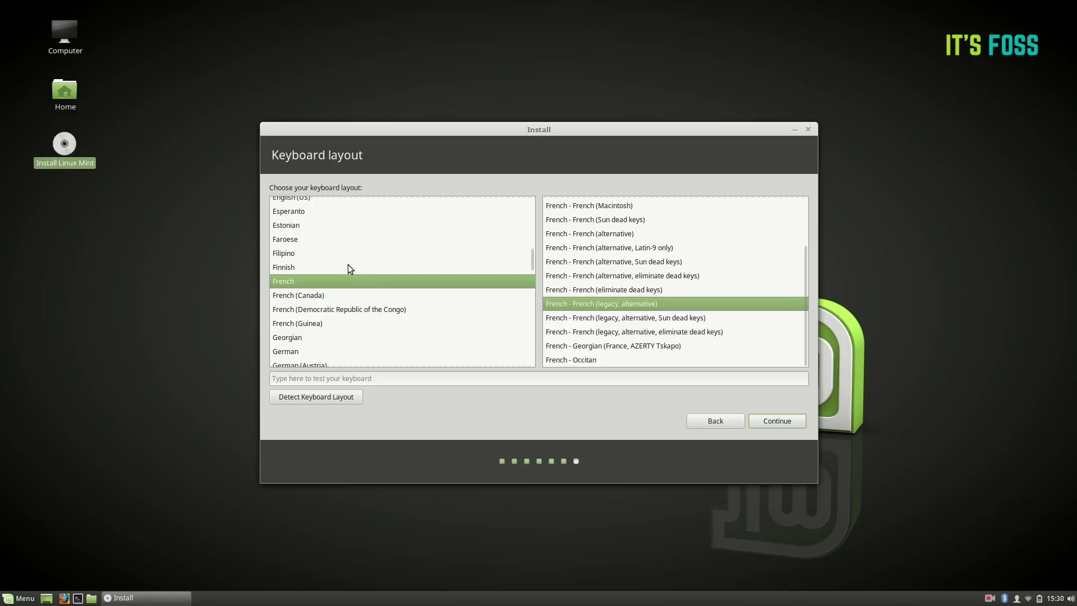
scroll(341, 255, up, 3)
scroll(340, 254, up, 1)
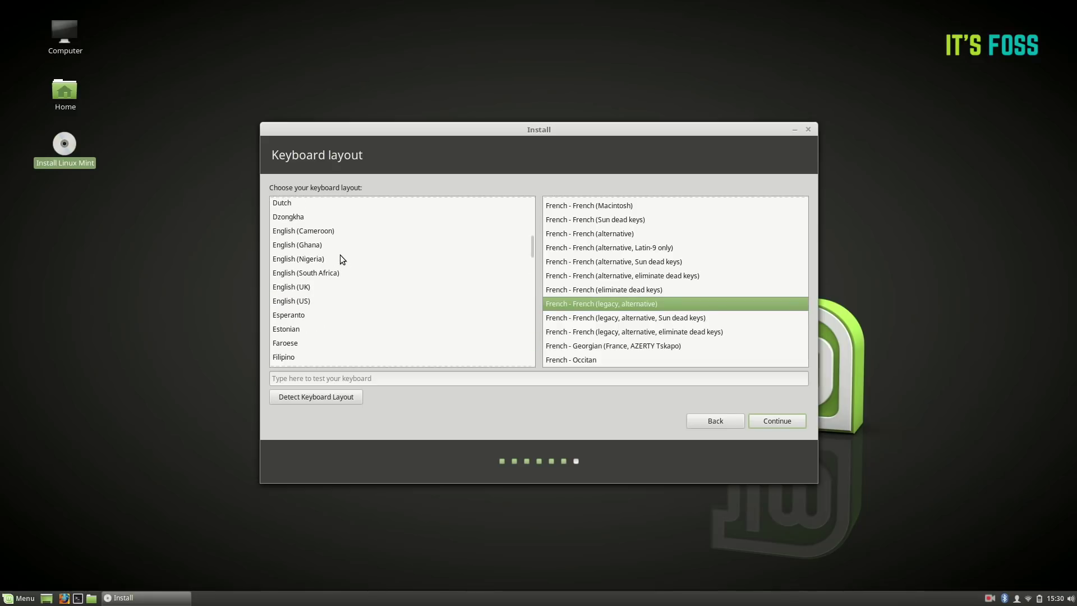
click(285, 302)
click(776, 421)
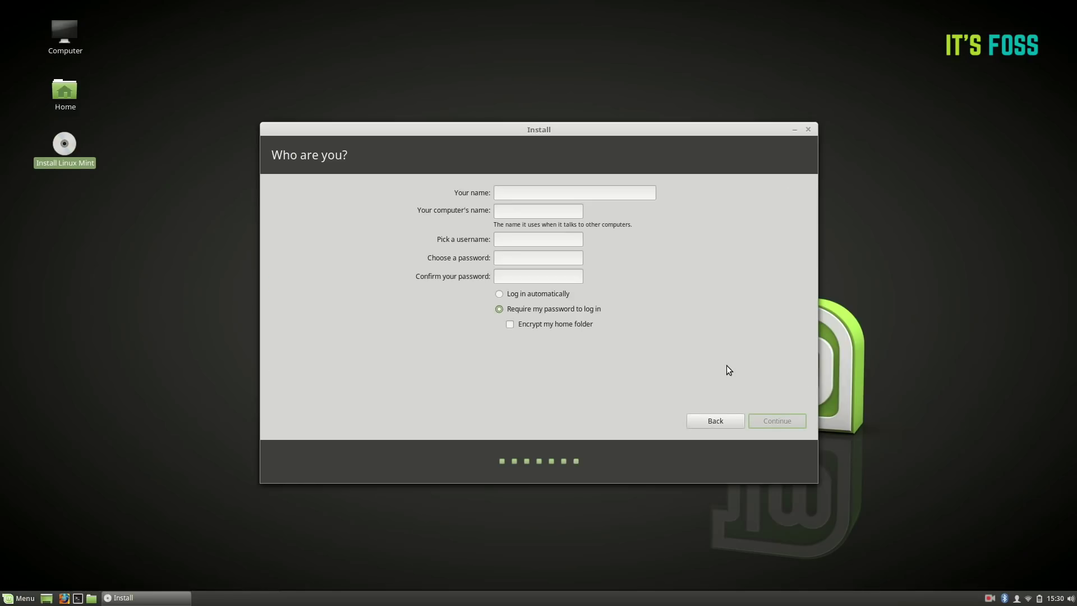
Enter the user's name and computer name 'iahkek', then submit the account details to begin installing
text(abhishek)
key(Tab)
text(ia)
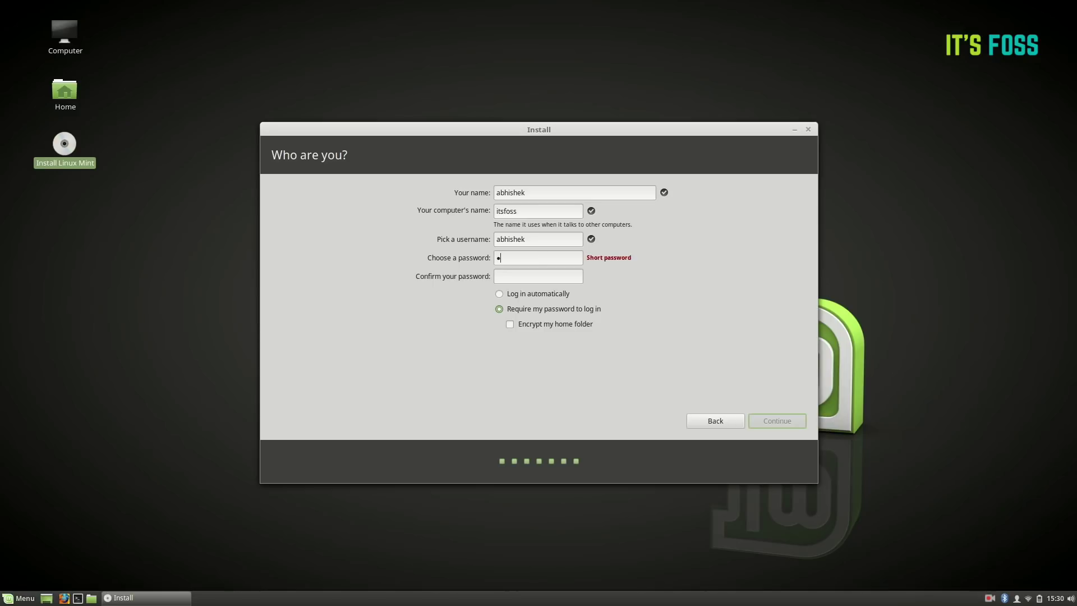
text(hkek)
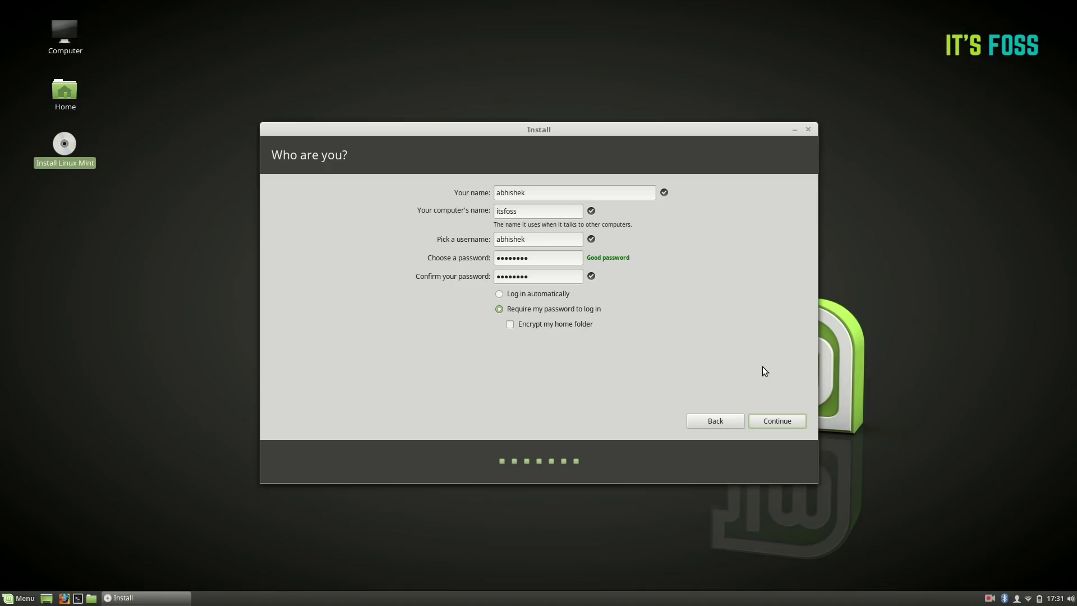
click(774, 422)
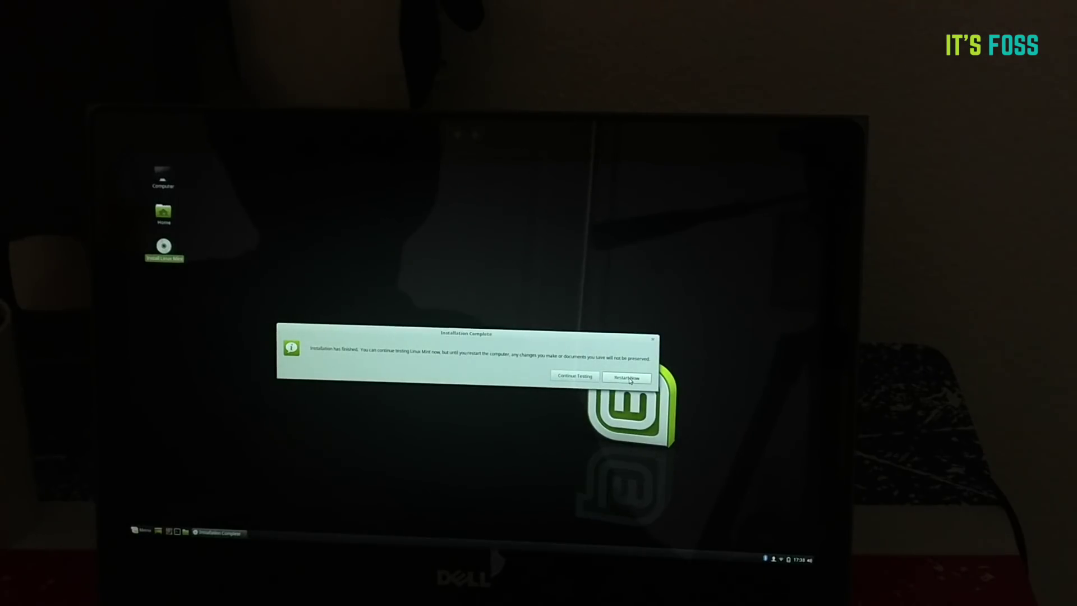
Choose Restart Now in the Installation Complete dialog
click(628, 378)
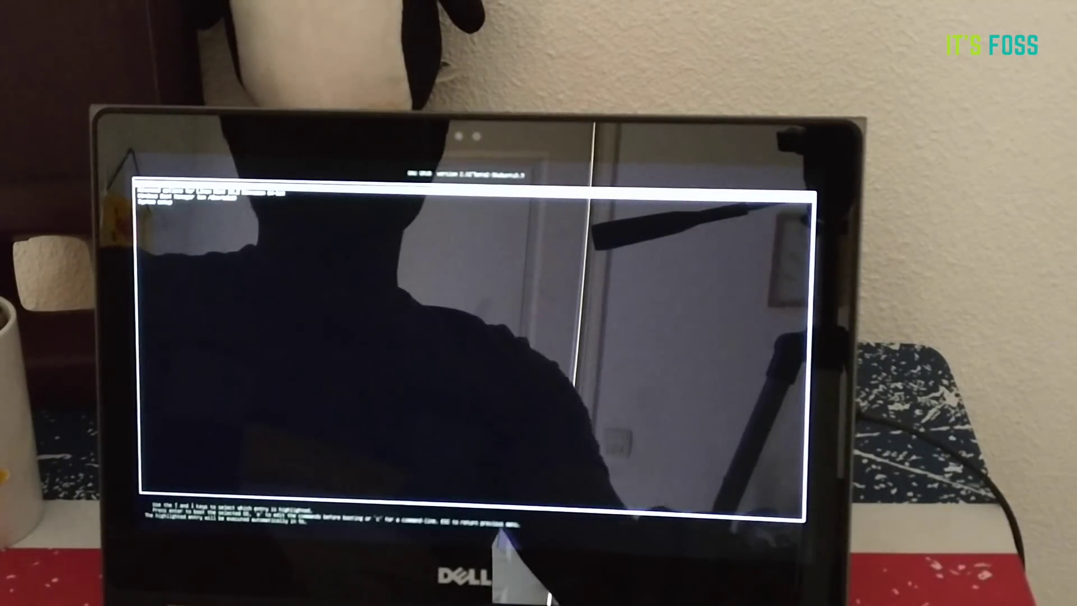
Halt the GRUB countdown and select the Linux Mint 18.2 Cinnamon boot entry
key(Down)
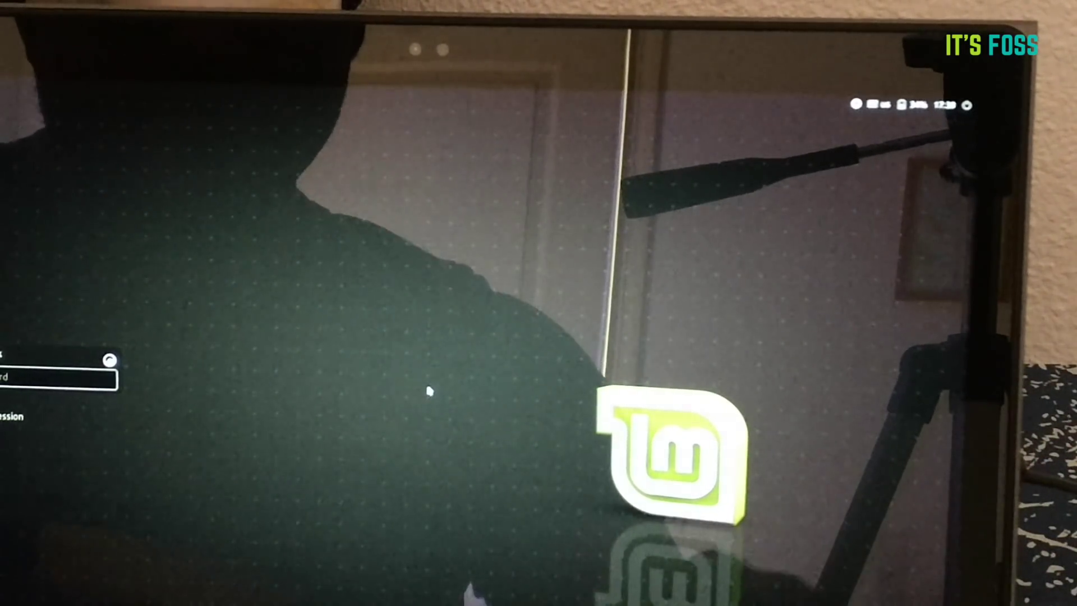
Log in to the new Mint desktop with the account password and dismiss the Welcome Screen
text(********)
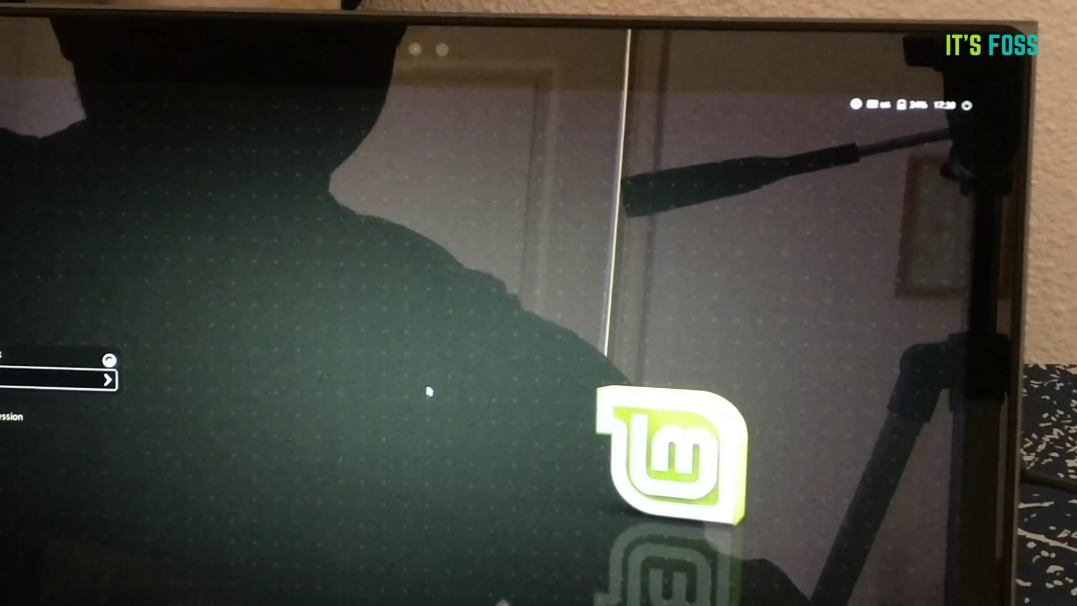
key(Return)
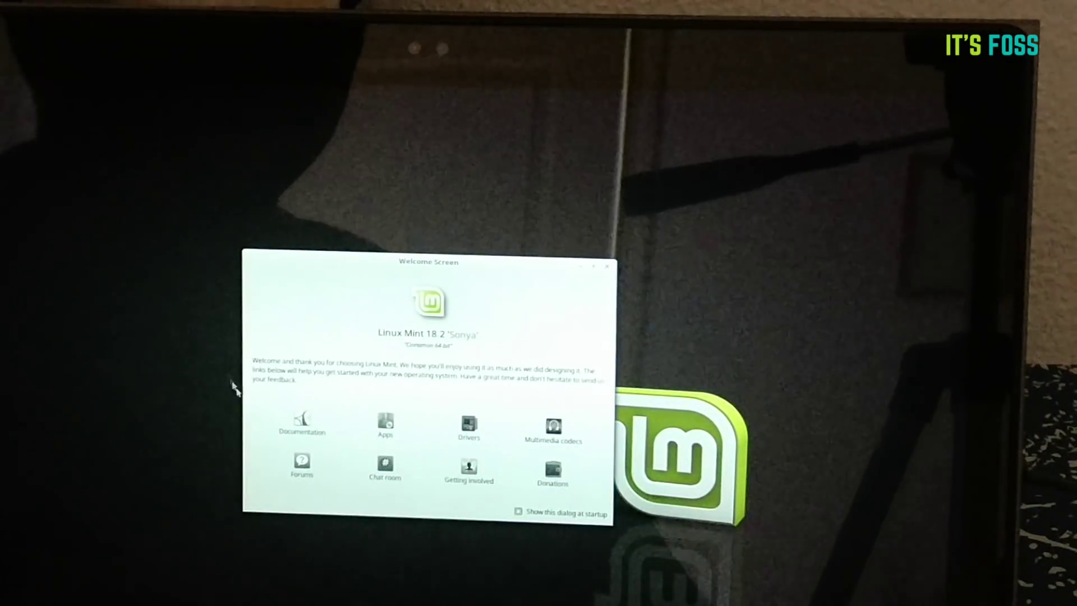
key(alt+F4)
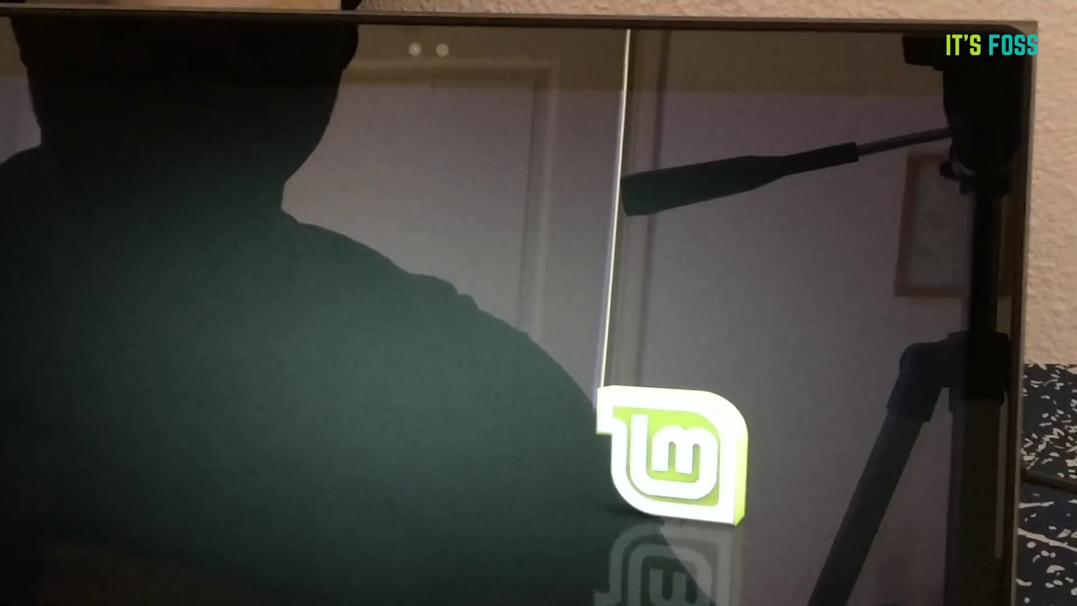
End the Cinnamon session, confirming the logout/restart prompt
key(super)
key(Return)
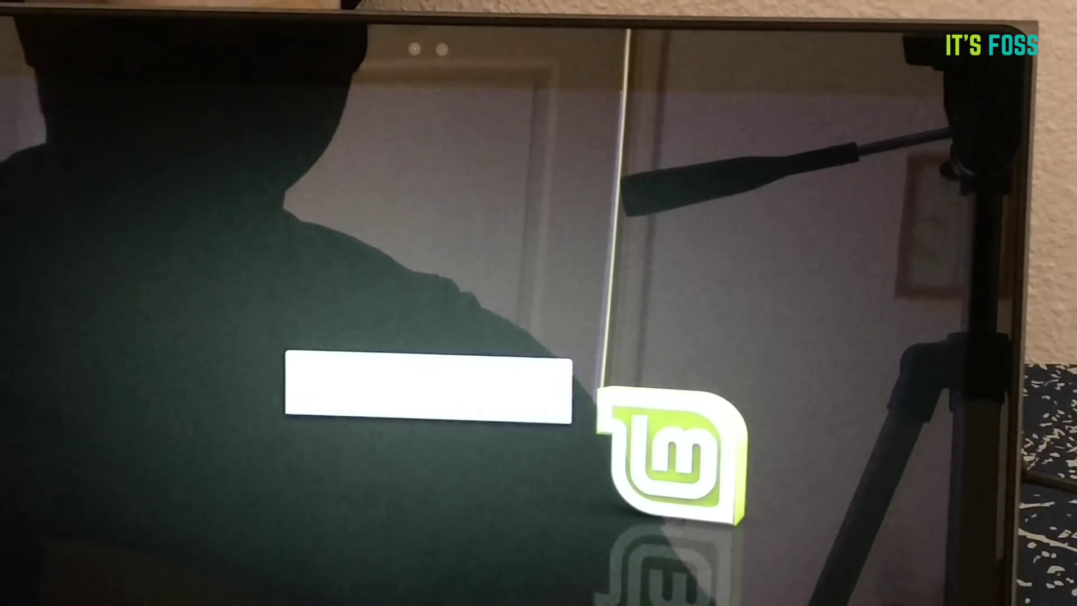
click(426, 403)
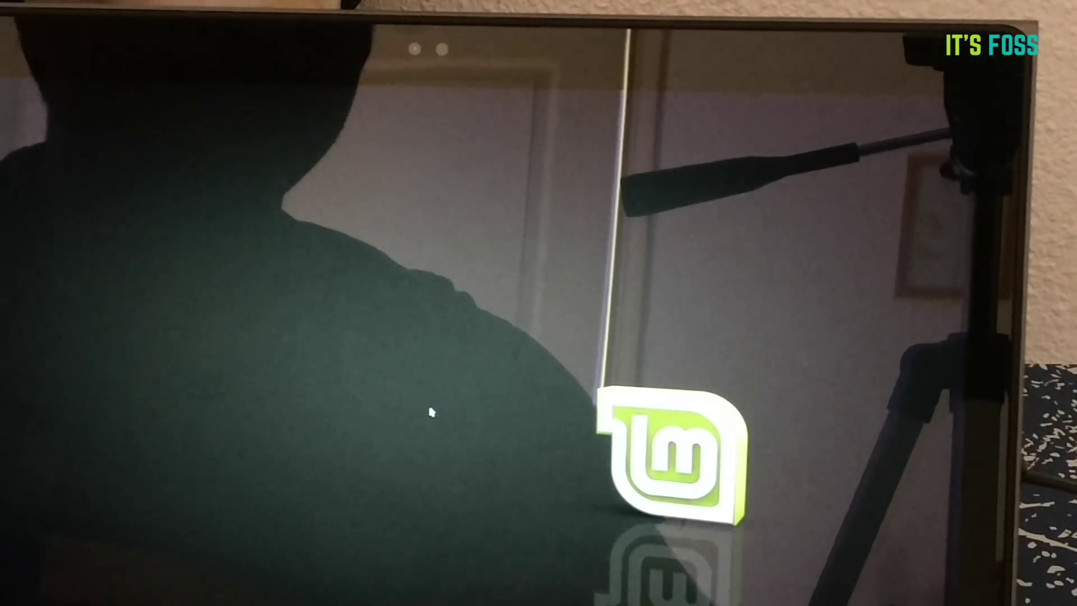